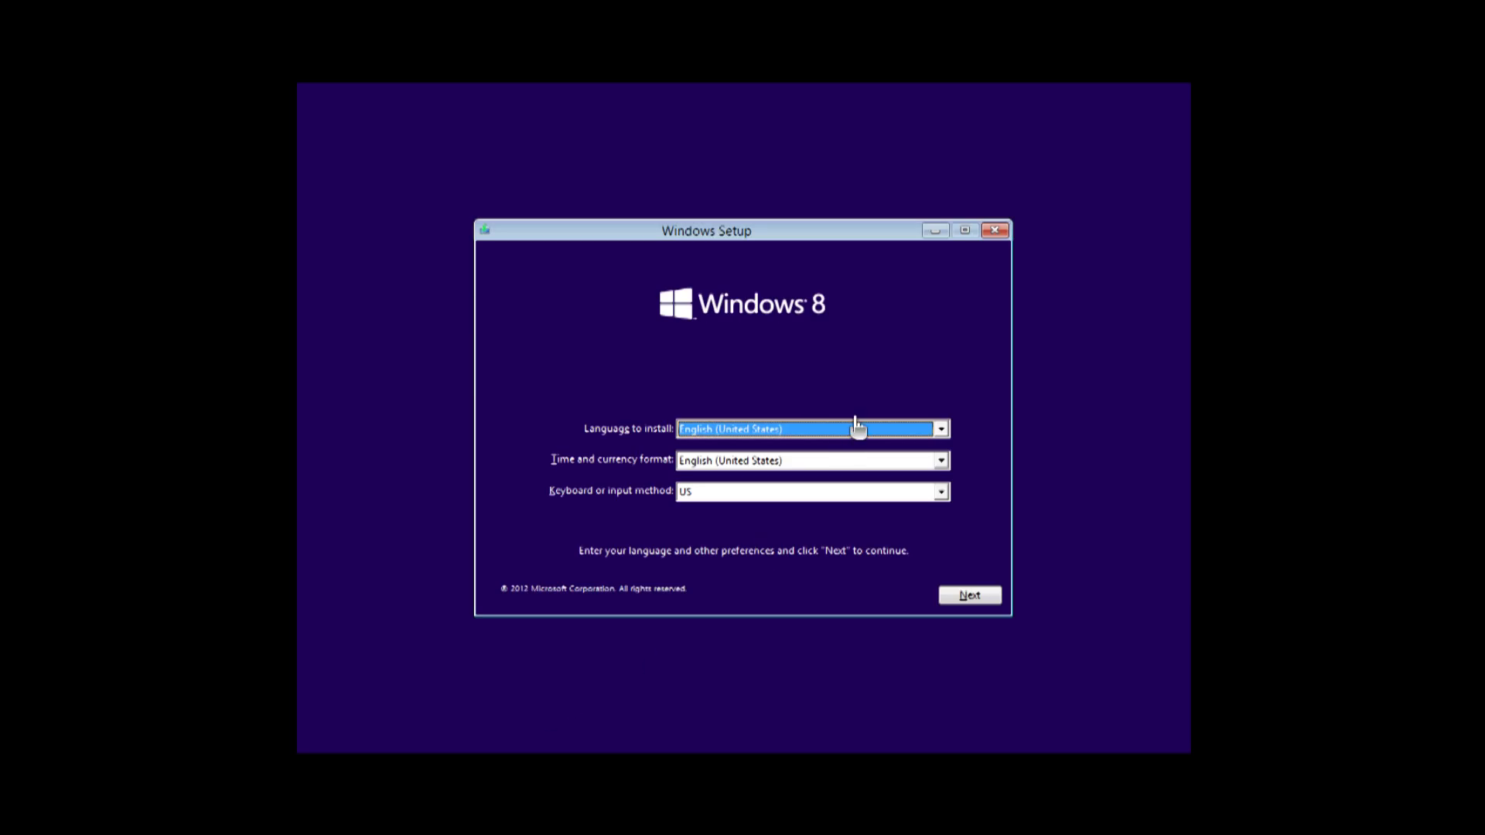
- Set the time and currency format to English (Australia), keeping English (United States) as install language
click(944, 430)
click(944, 430)
click(943, 463)
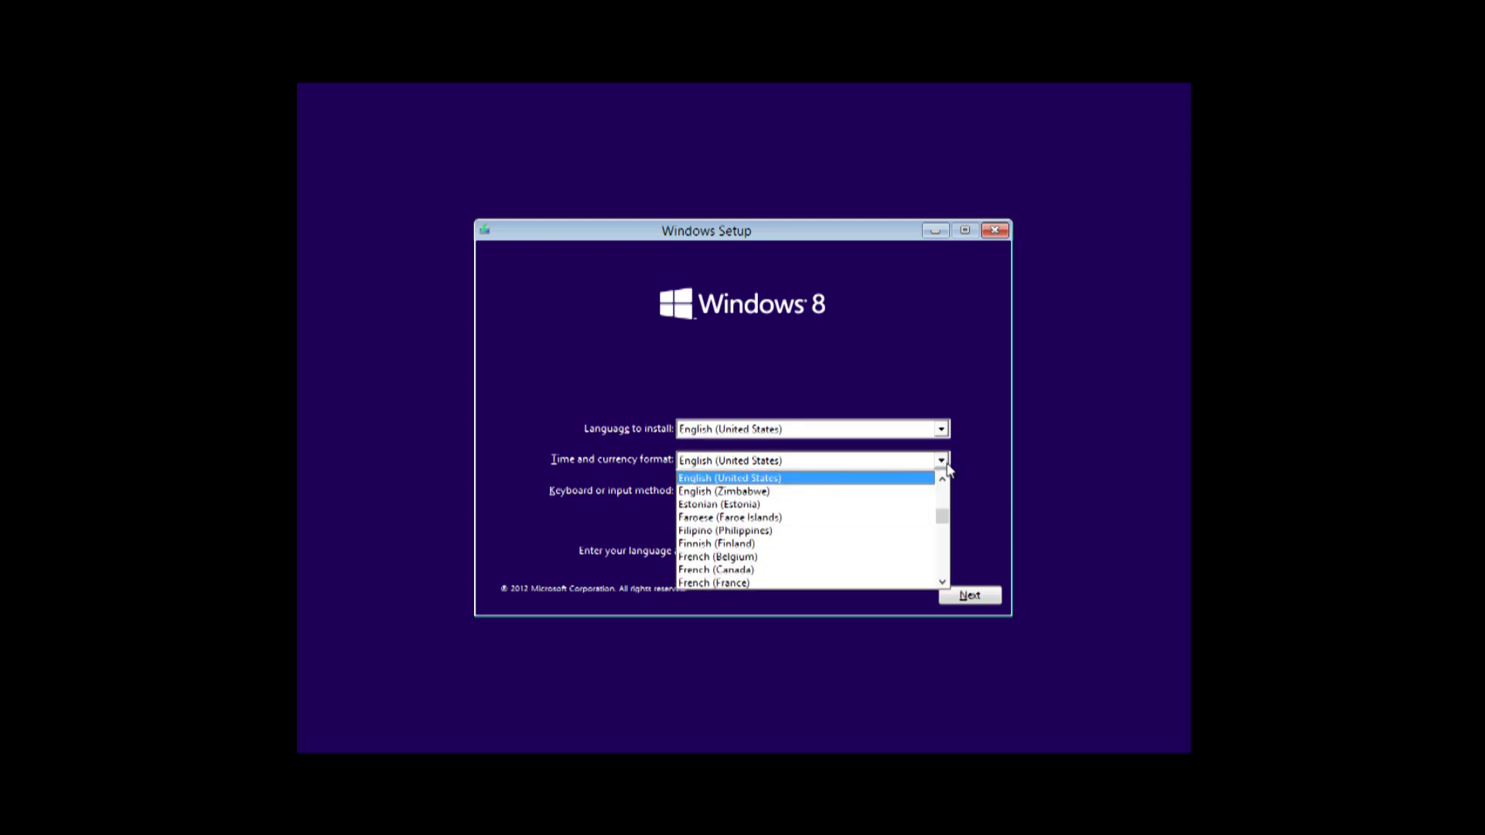
scroll(915, 501, up, 5)
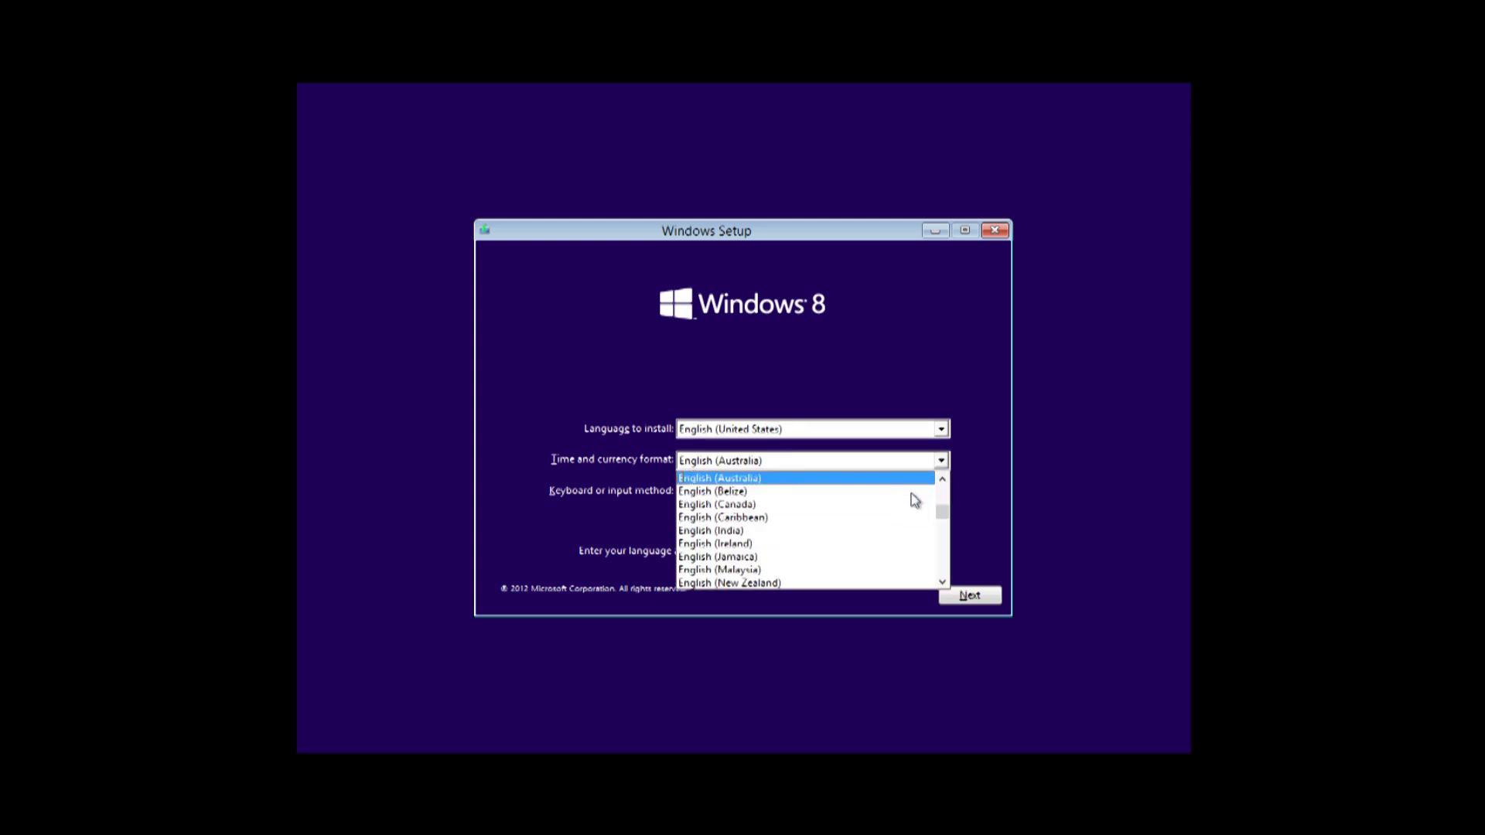
click(879, 477)
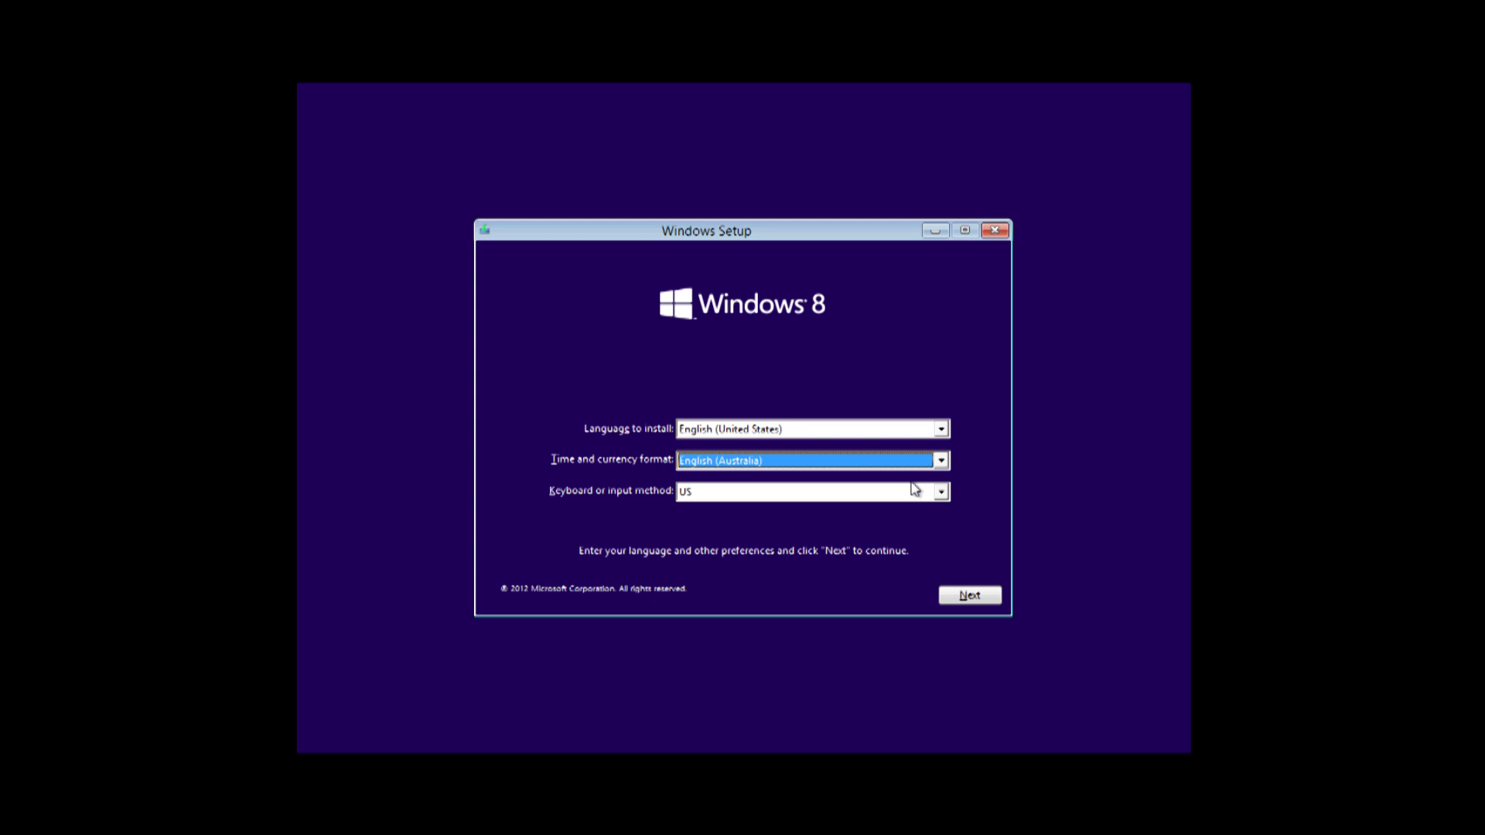
click(941, 430)
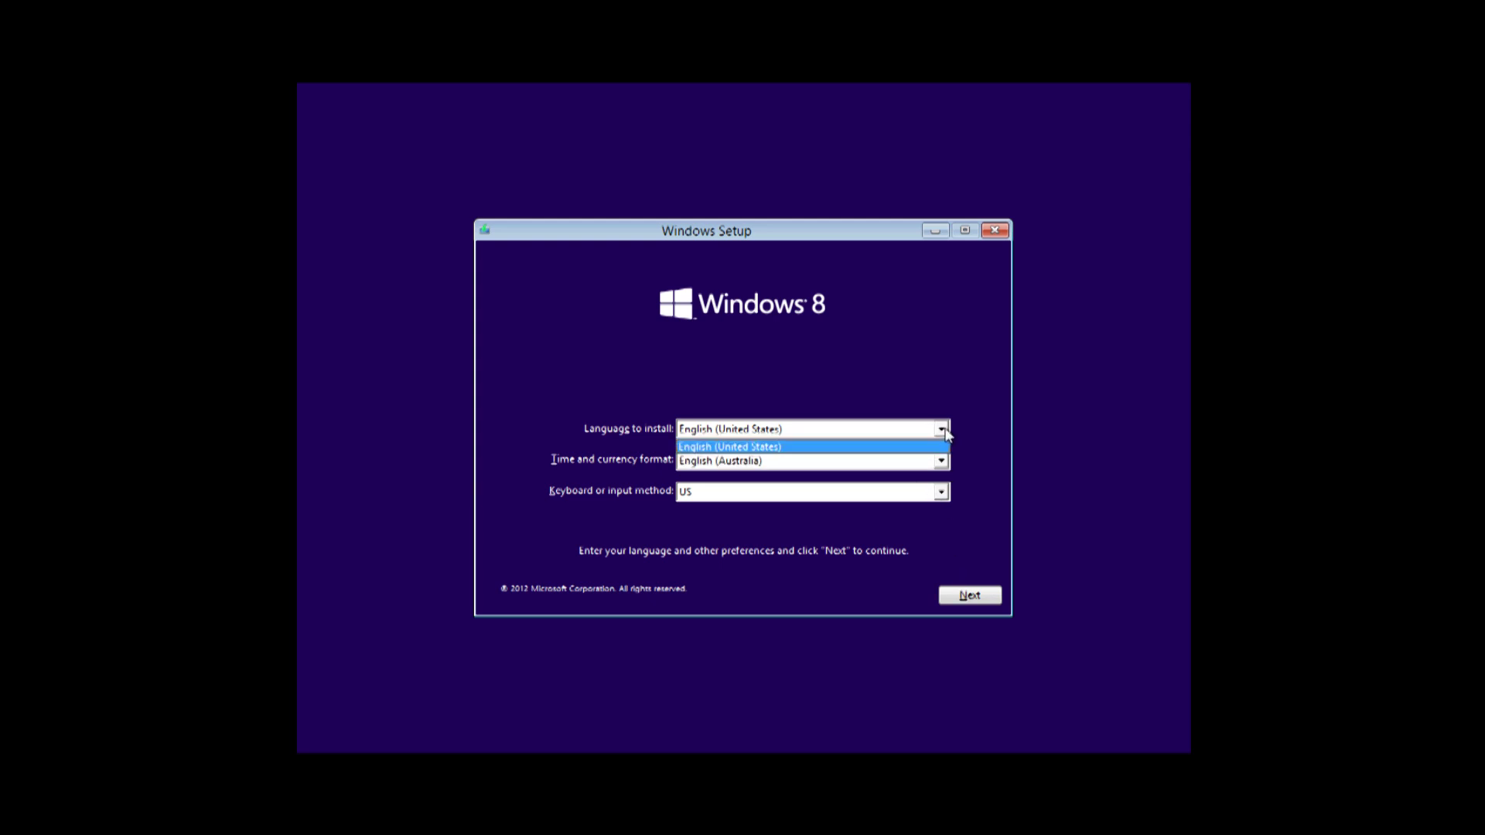
click(944, 432)
click(976, 598)
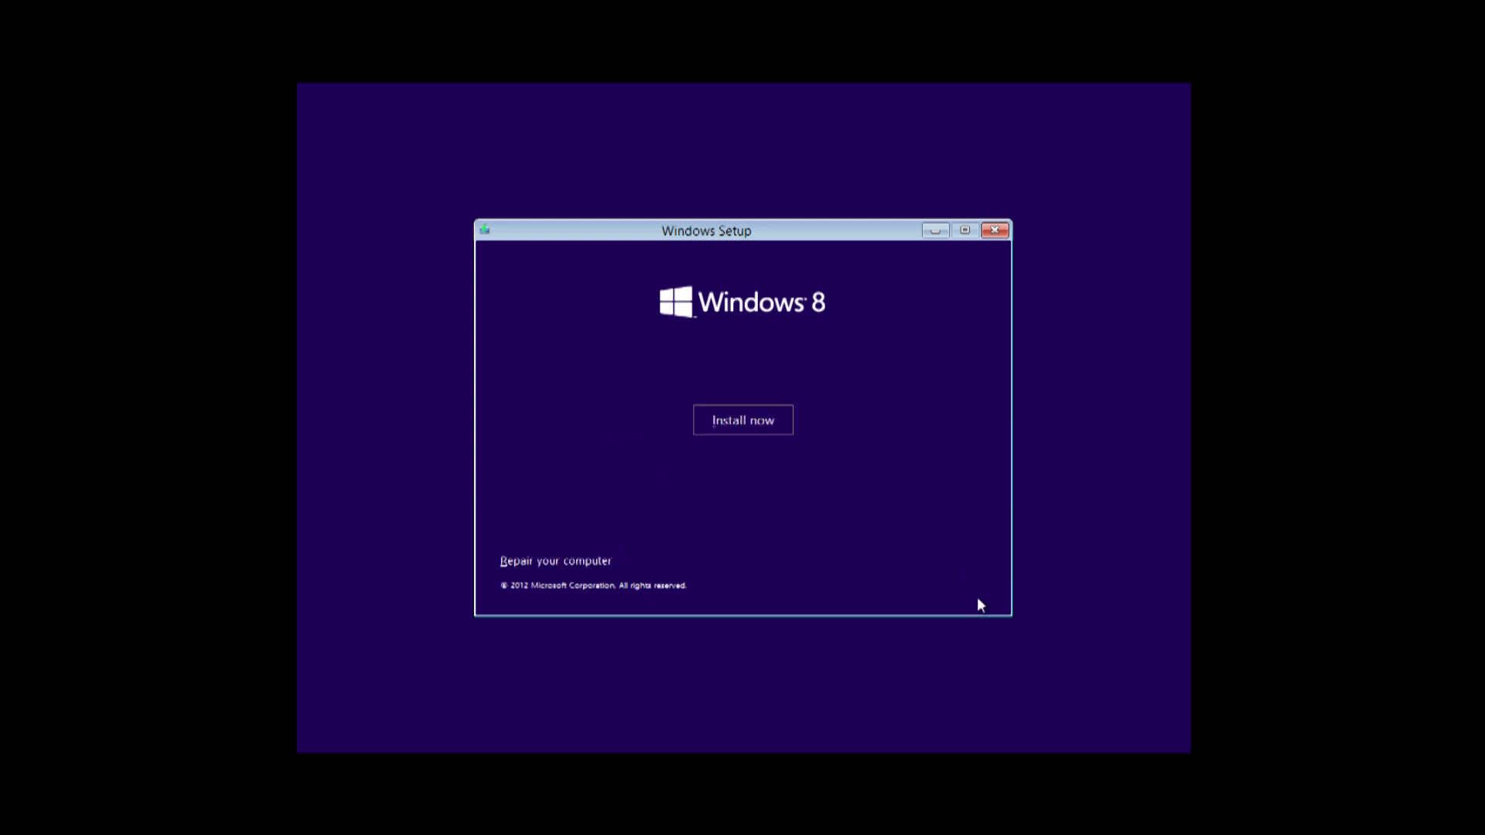
- Begin the install, enter the product key, and accept the licence terms
click(756, 435)
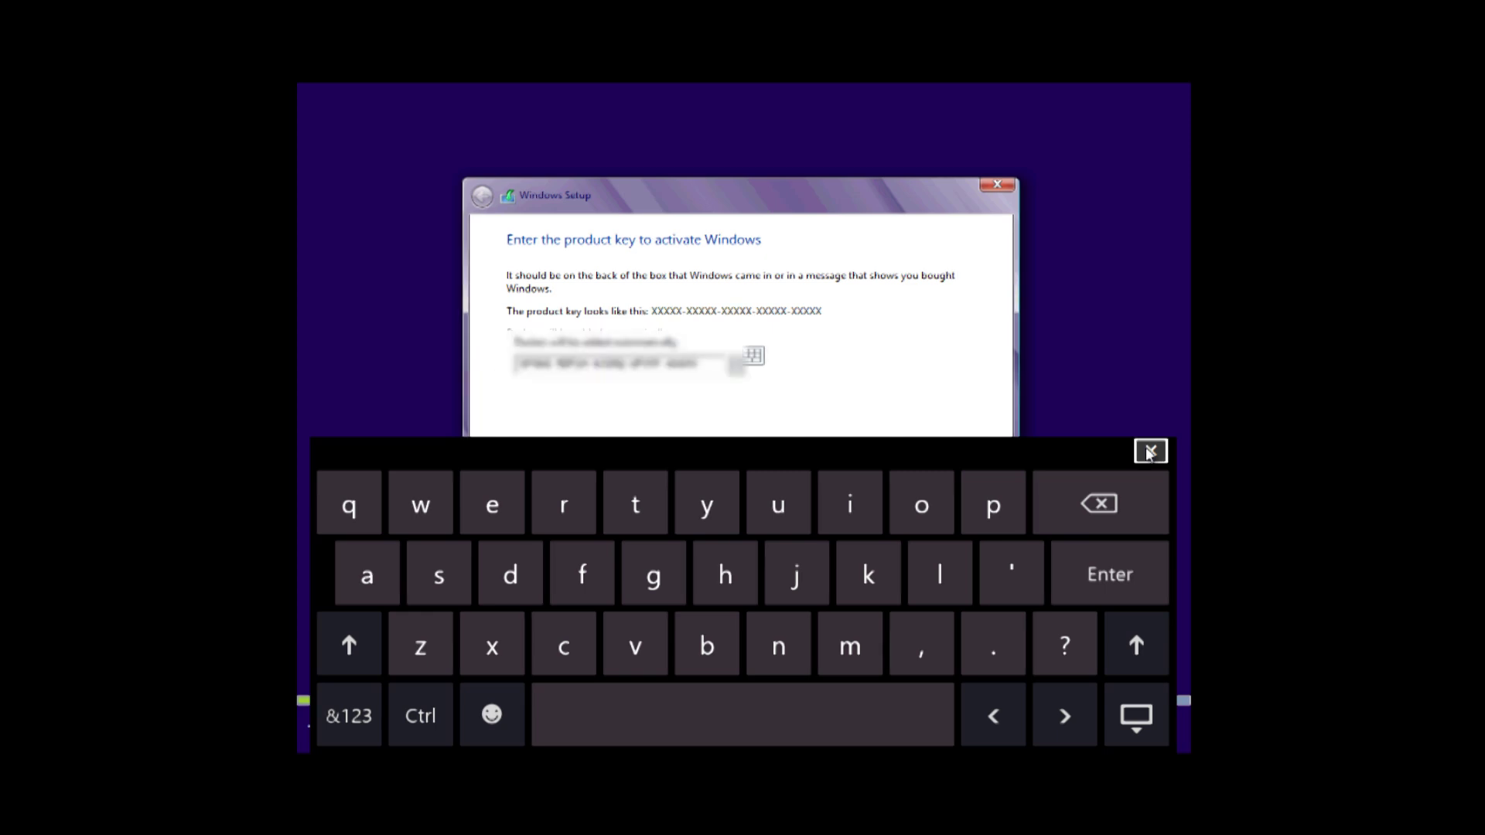
click(1150, 451)
click(970, 573)
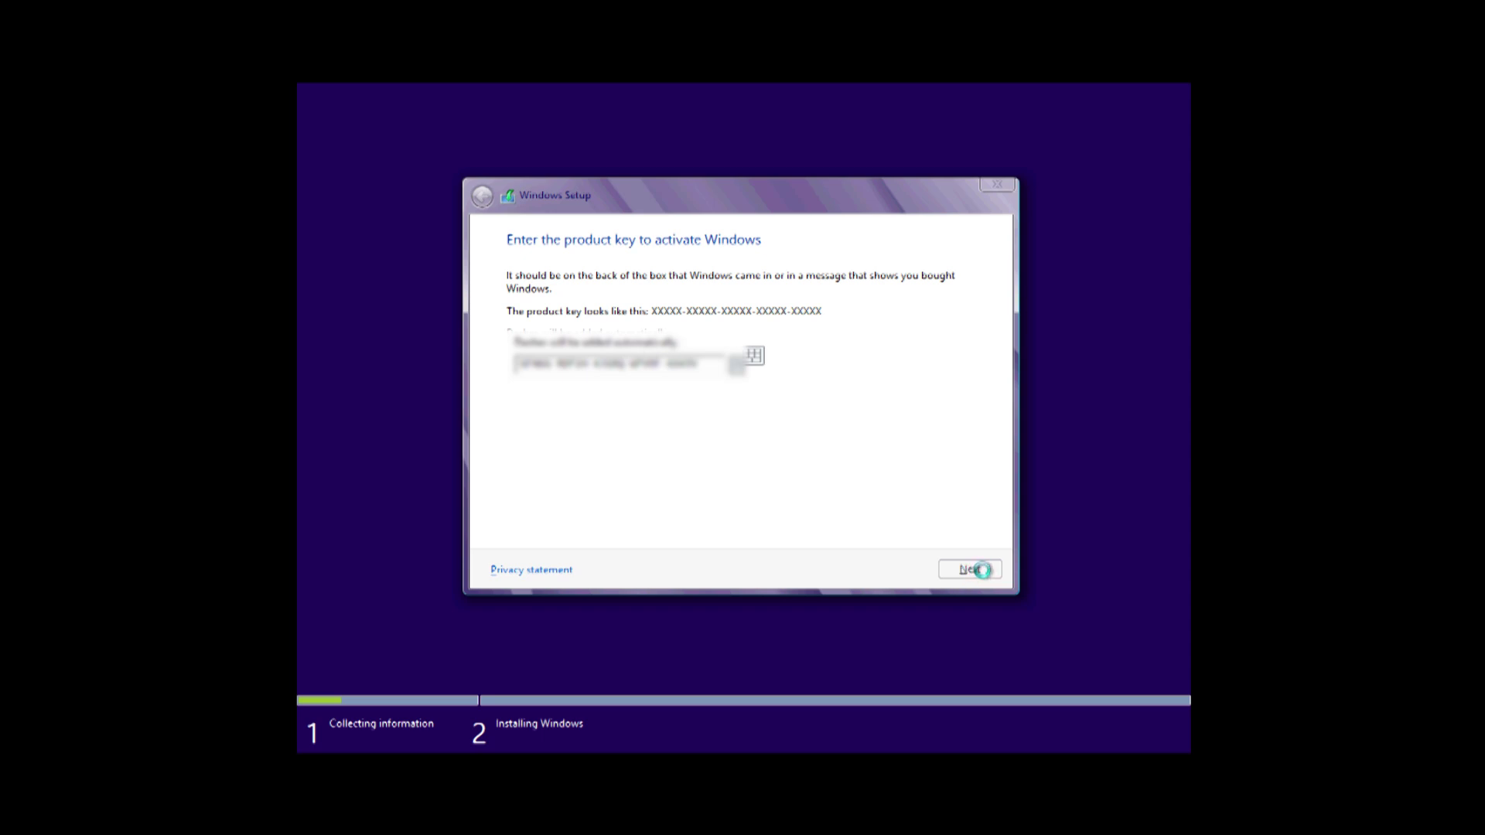
click(553, 534)
click(952, 570)
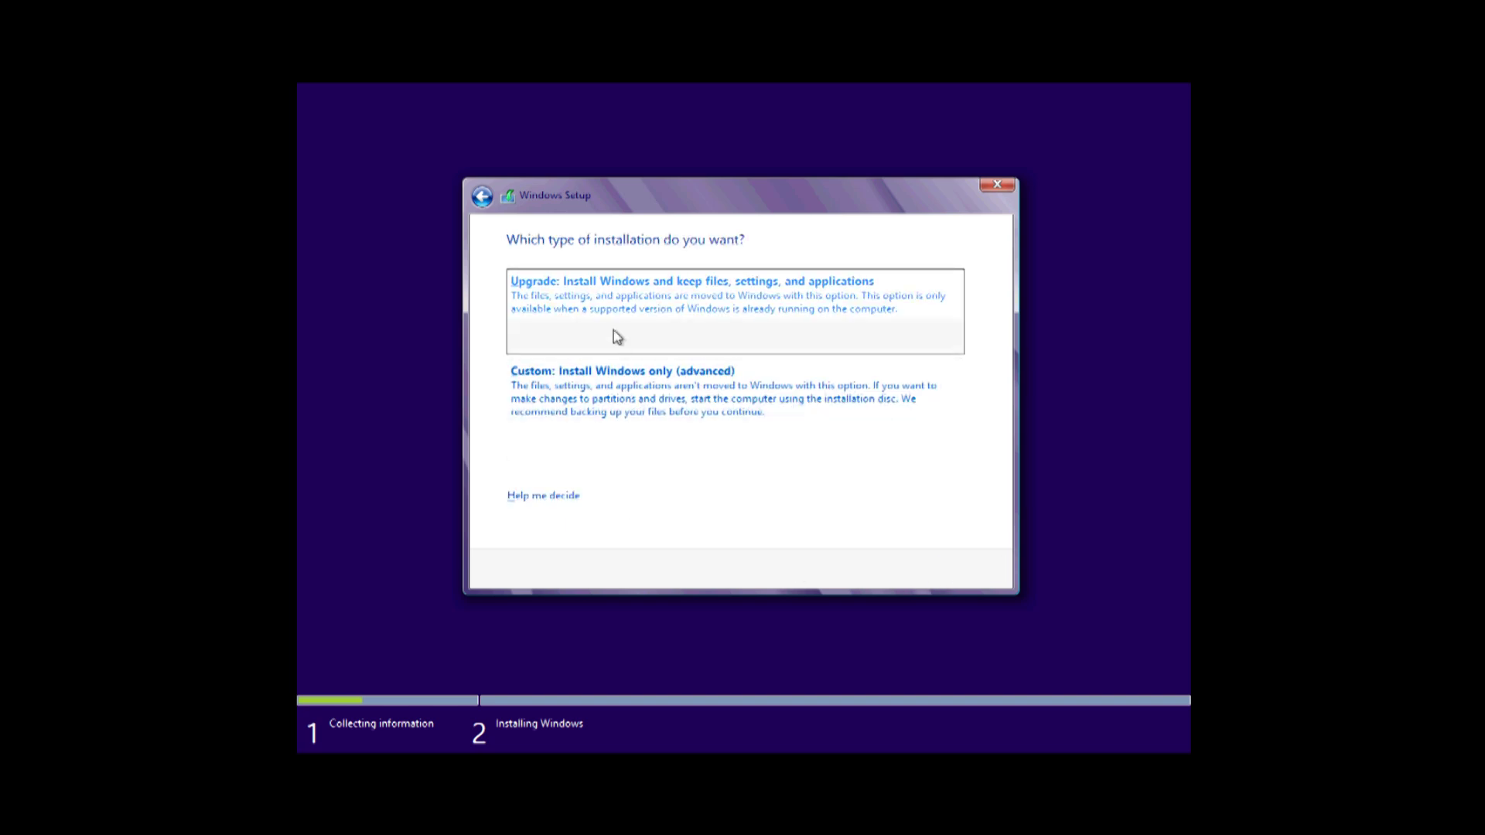
- Run a Custom (advanced) Windows-only install onto Drive 0's unallocated space
click(615, 407)
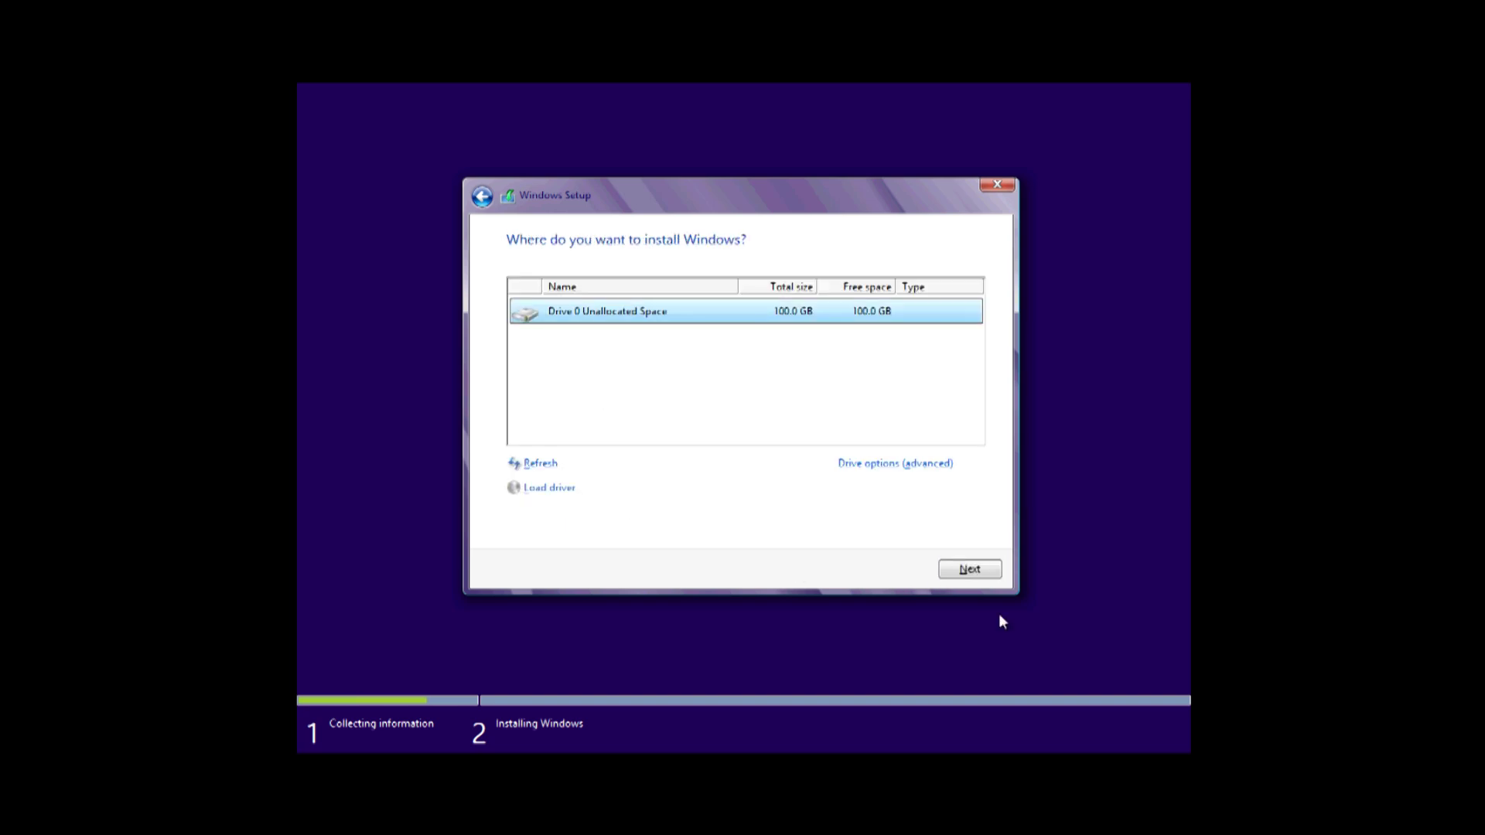
click(979, 572)
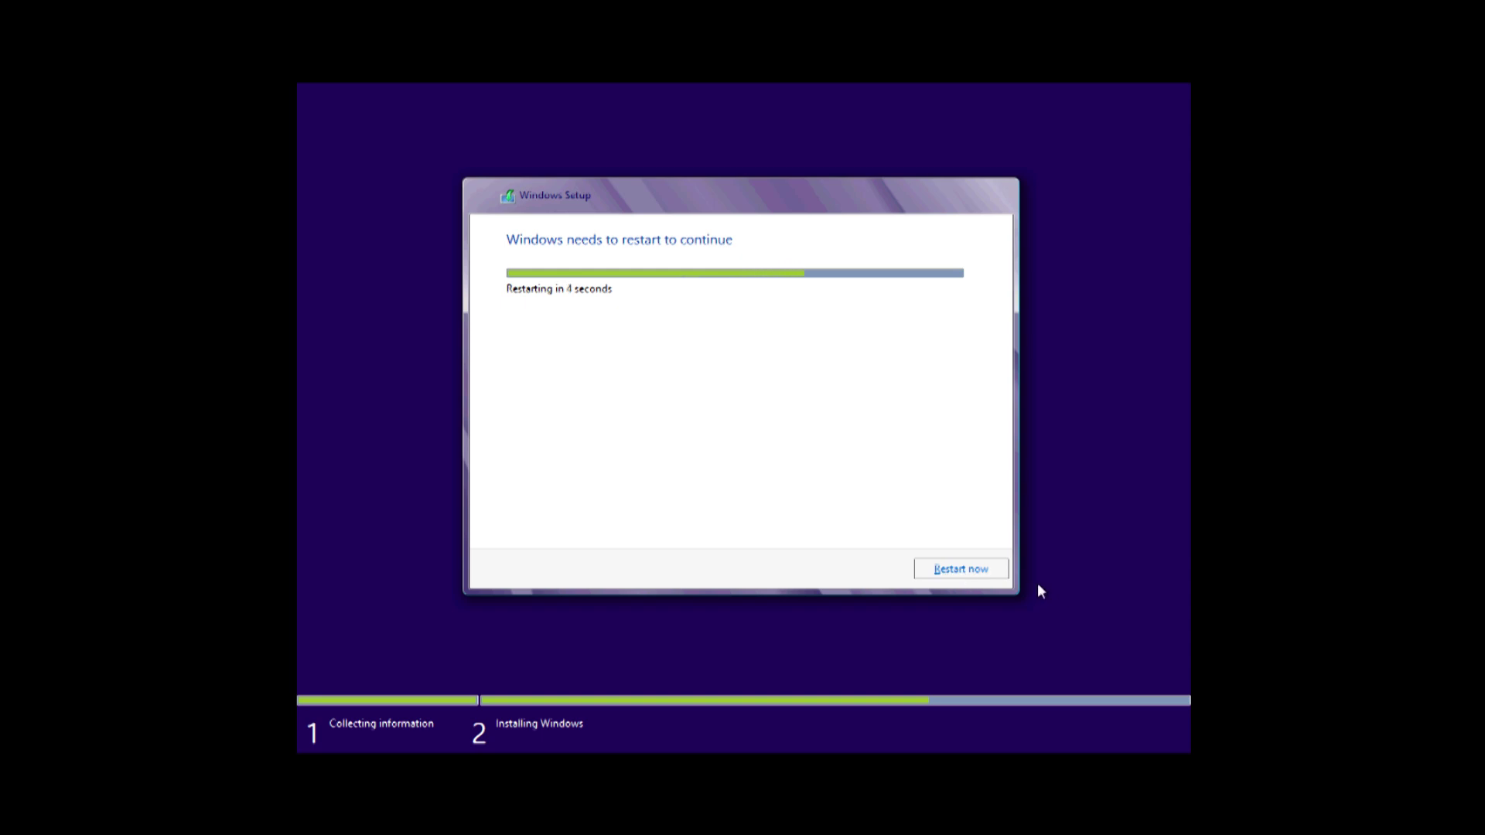
- Restart the PC immediately and let setup continue to the Personalize page
click(944, 575)
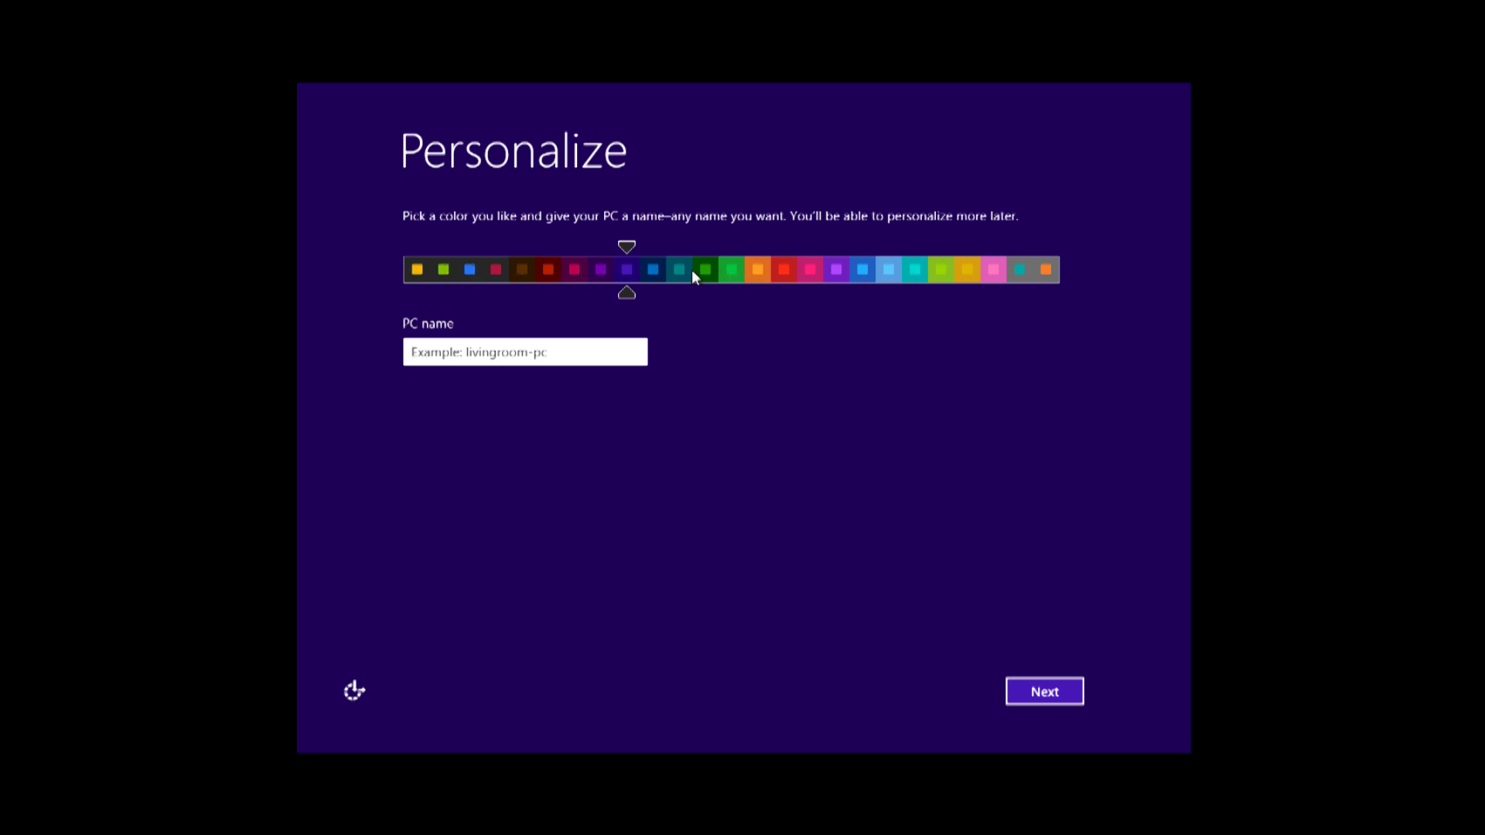
- Preview several accent colours on the slider and settle on teal
click(601, 271)
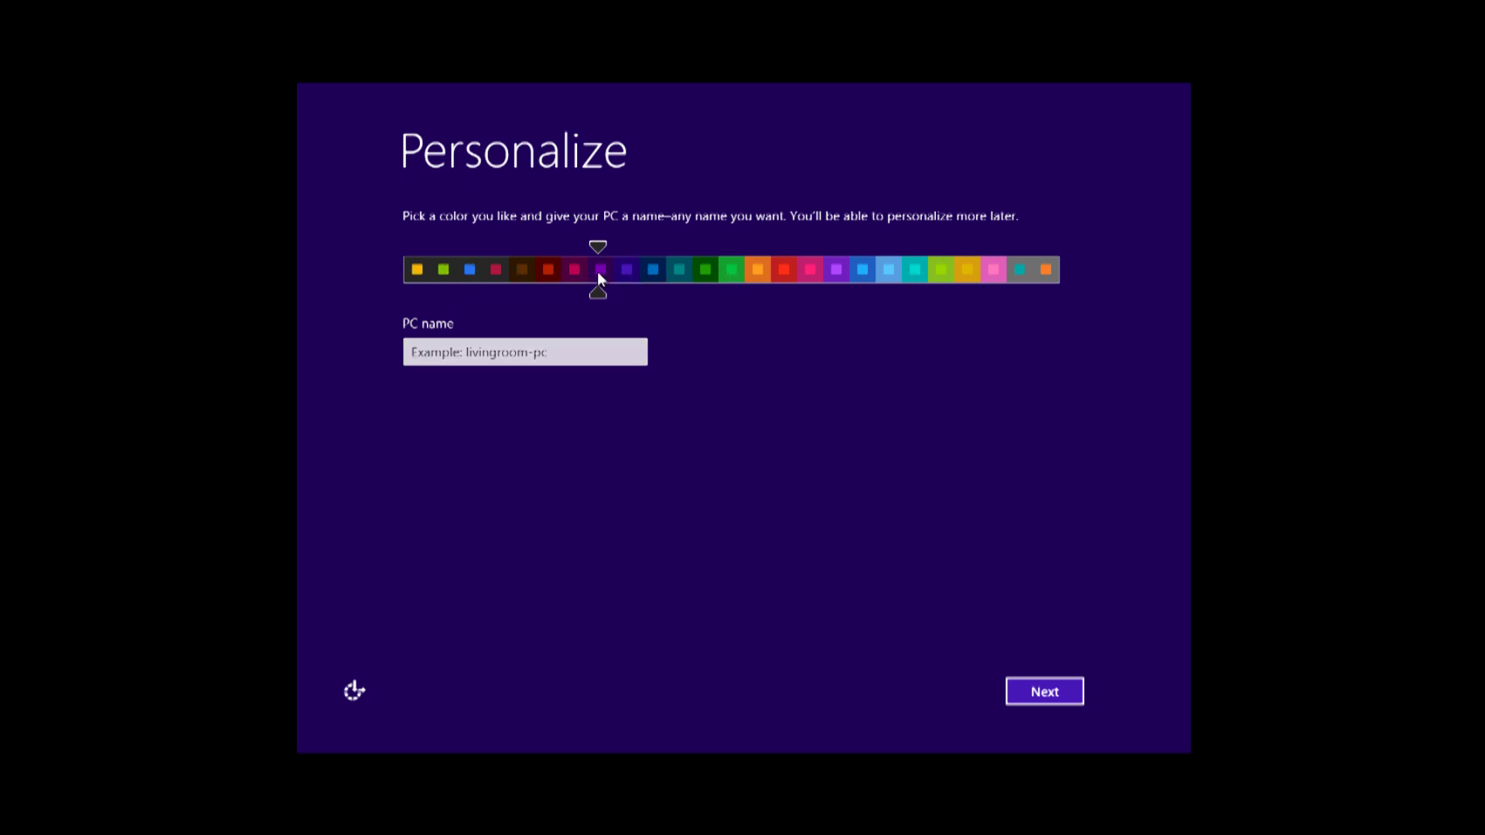
click(468, 271)
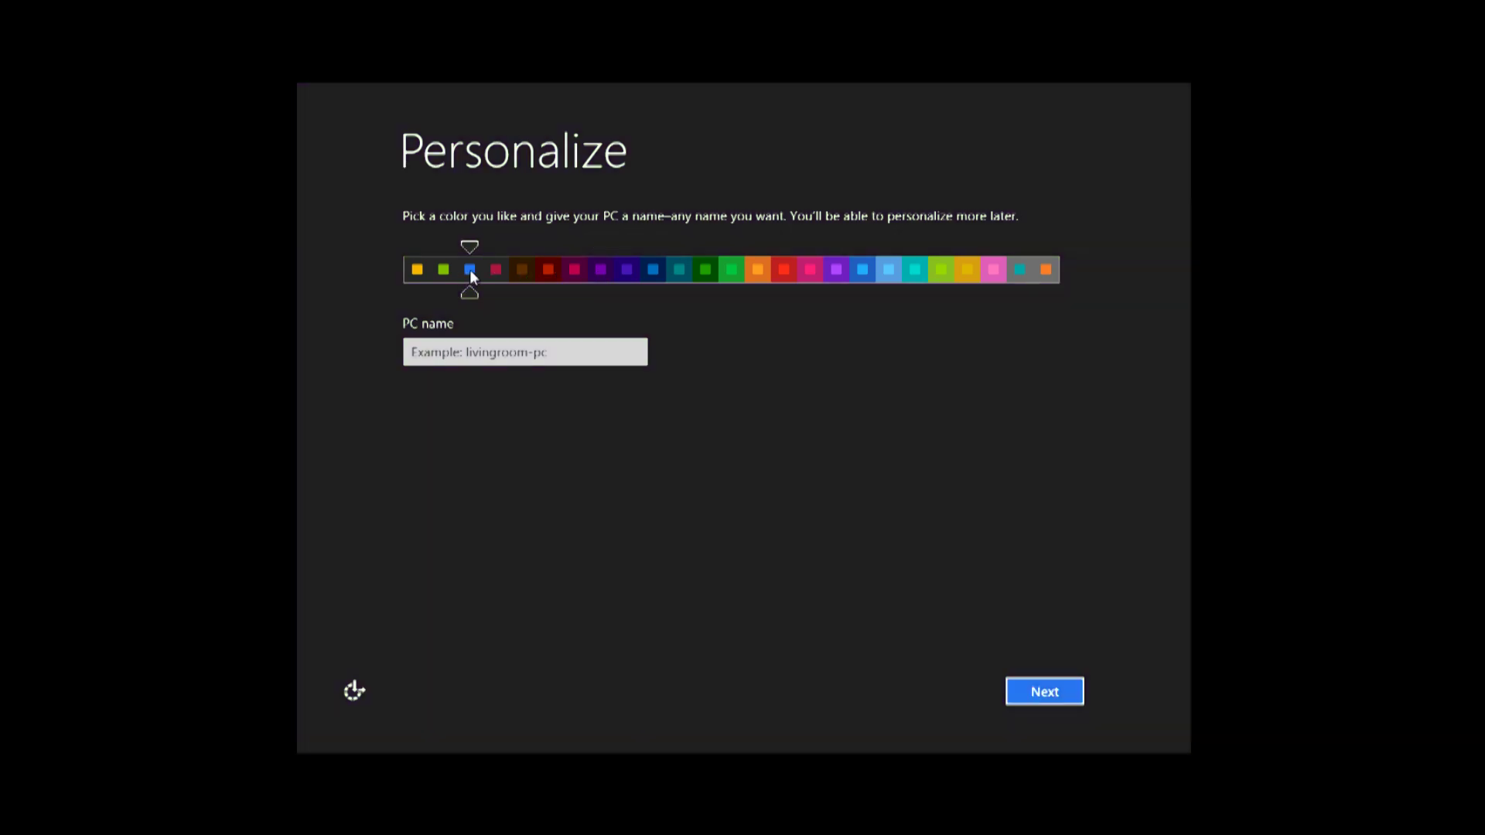
click(864, 271)
click(885, 271)
click(908, 271)
click(969, 270)
click(1019, 272)
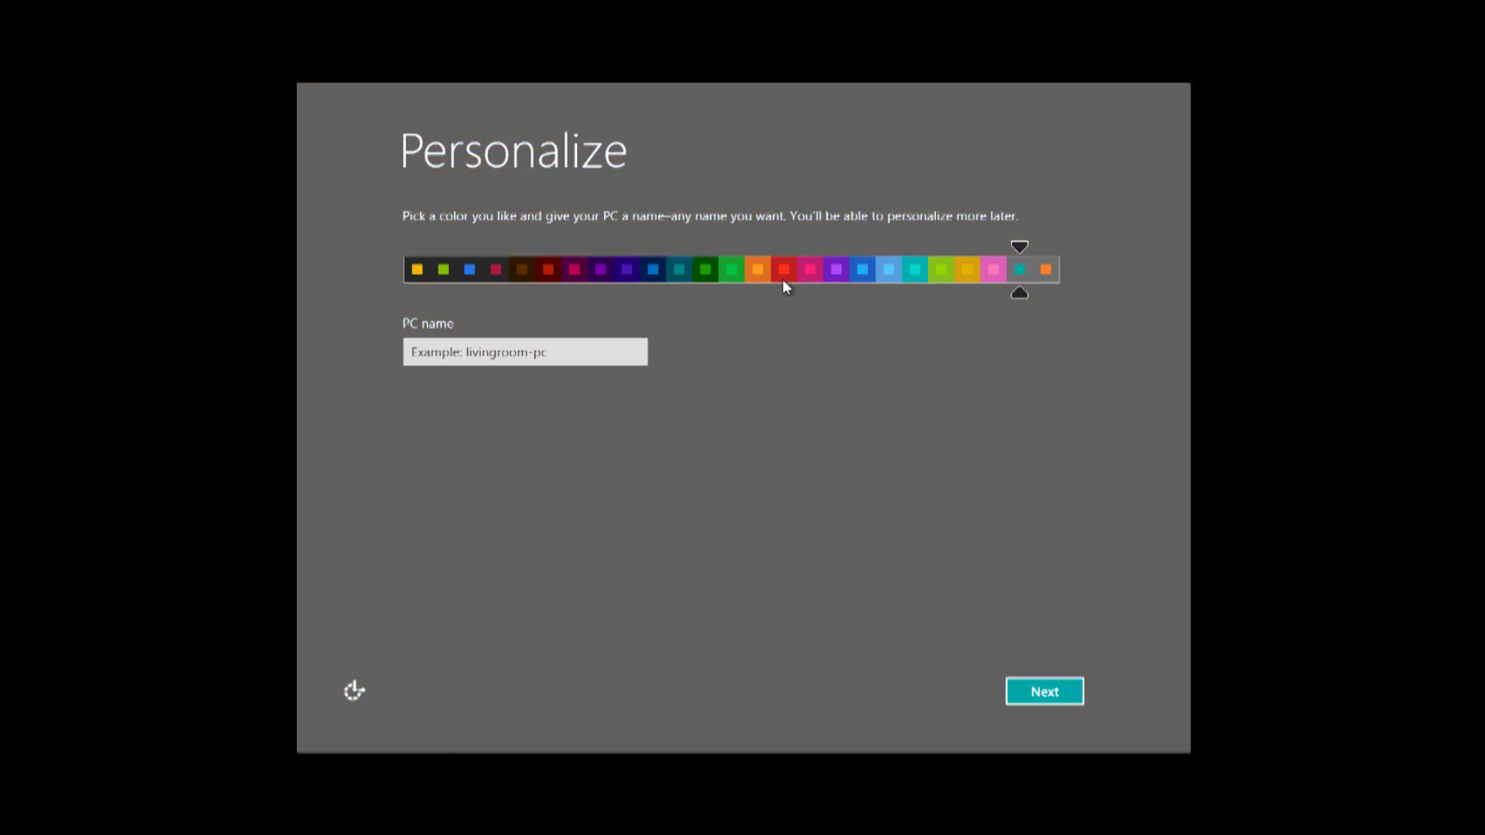
click(685, 271)
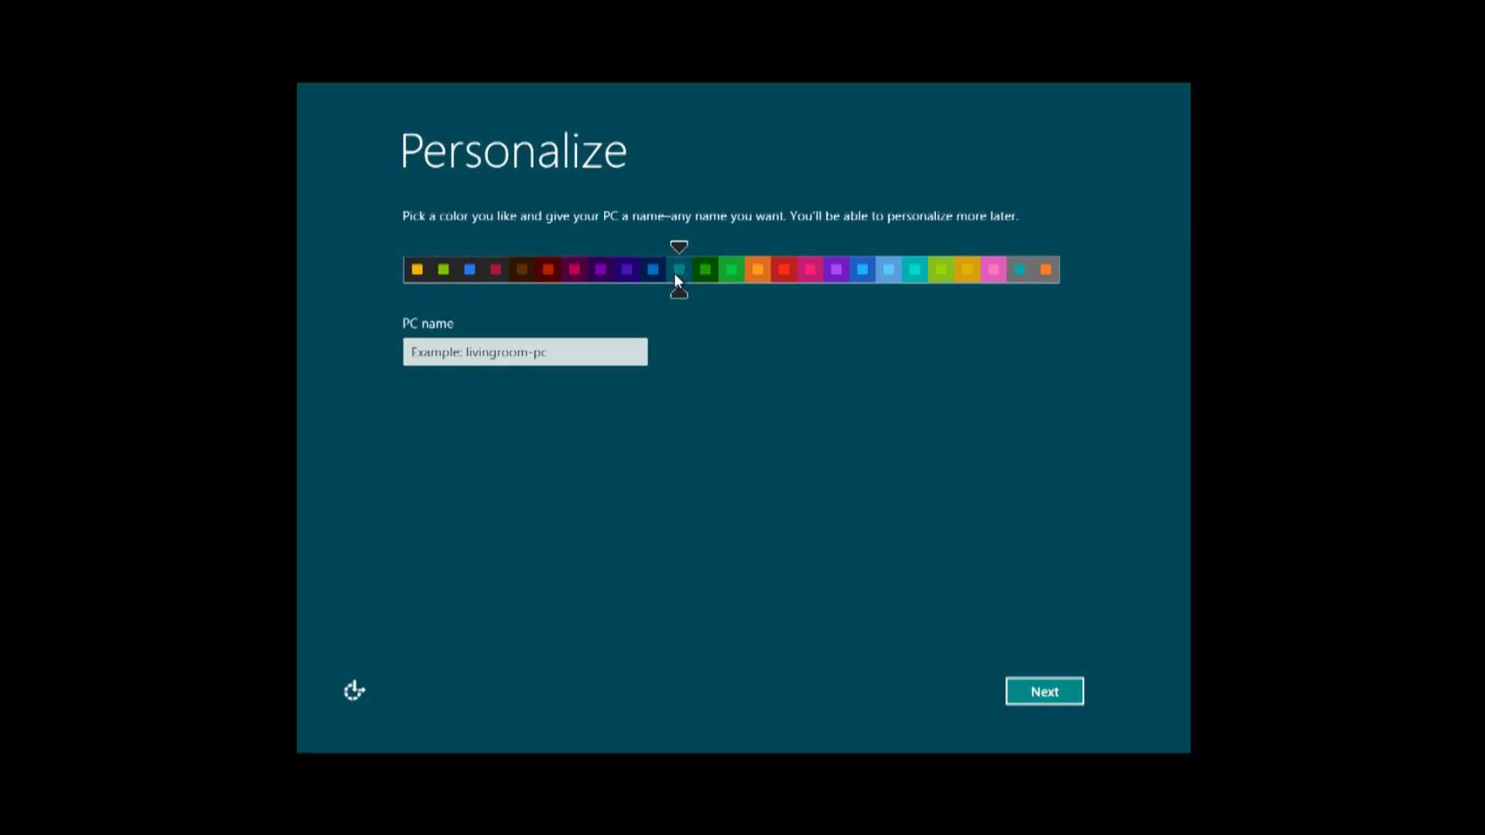
click(627, 272)
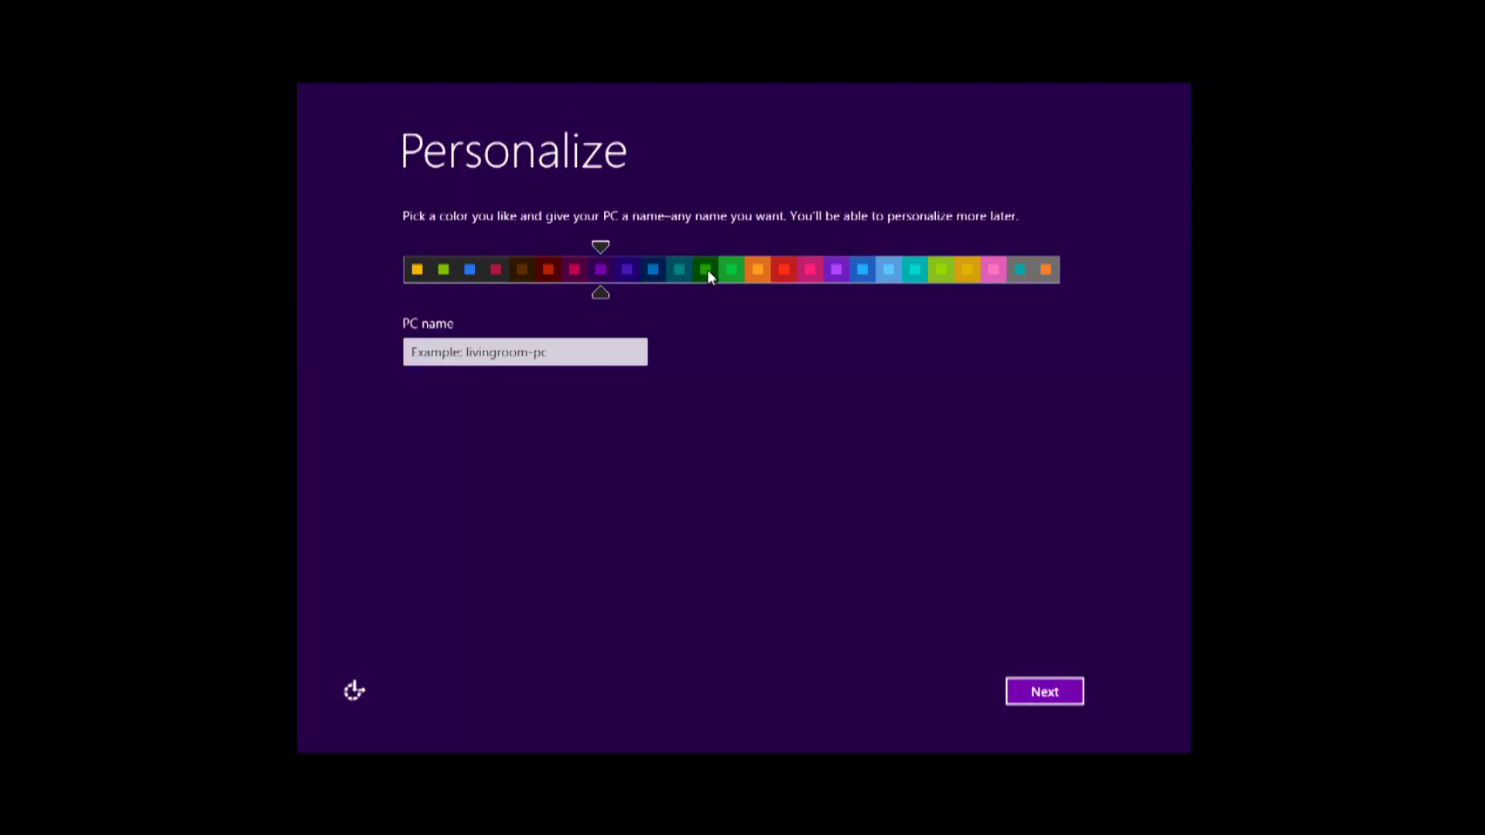
click(730, 271)
click(712, 272)
click(676, 273)
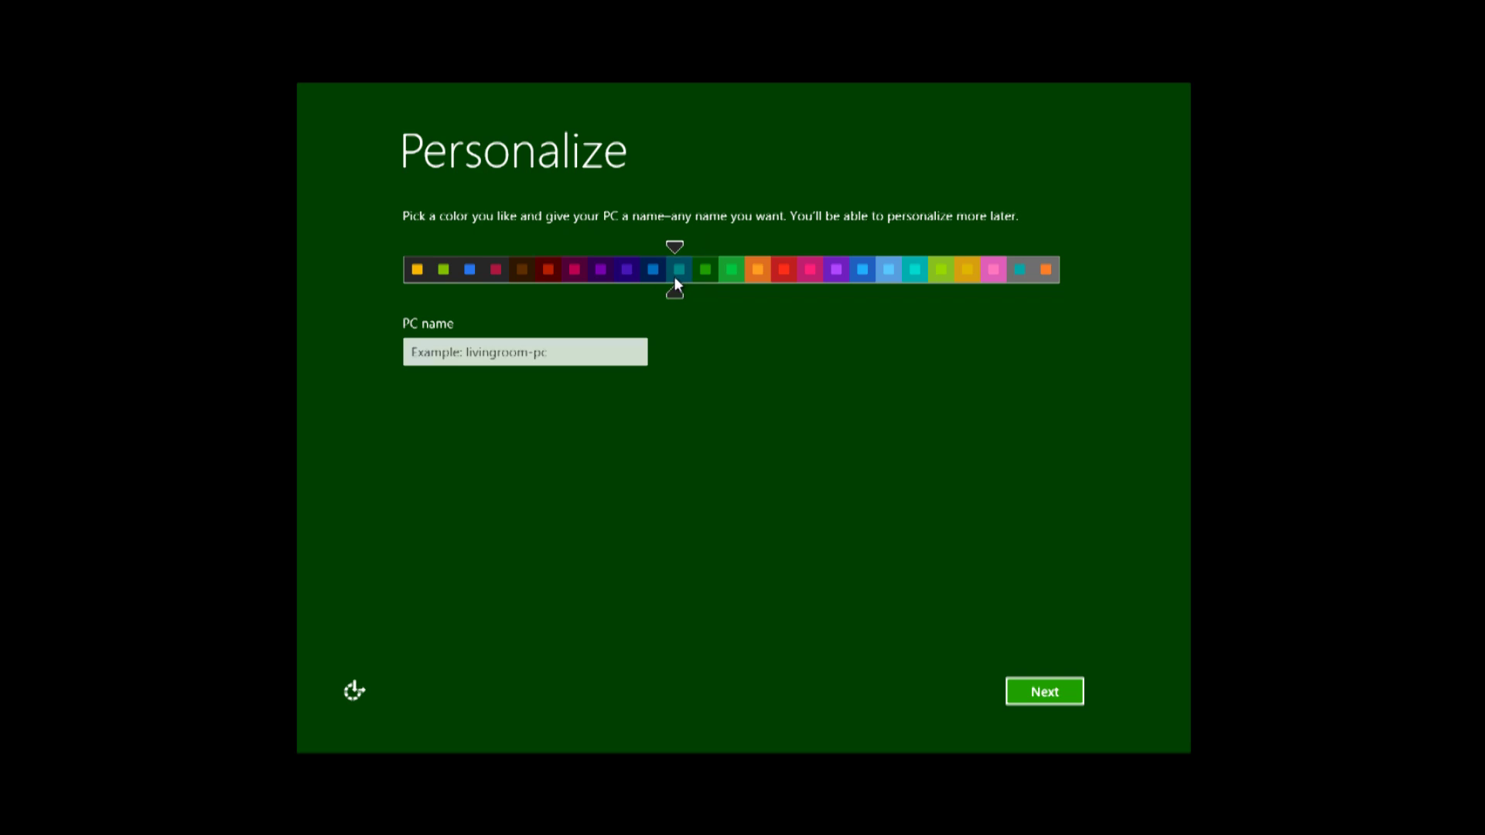
- Name the PC 'work-install' and continue
click(571, 355)
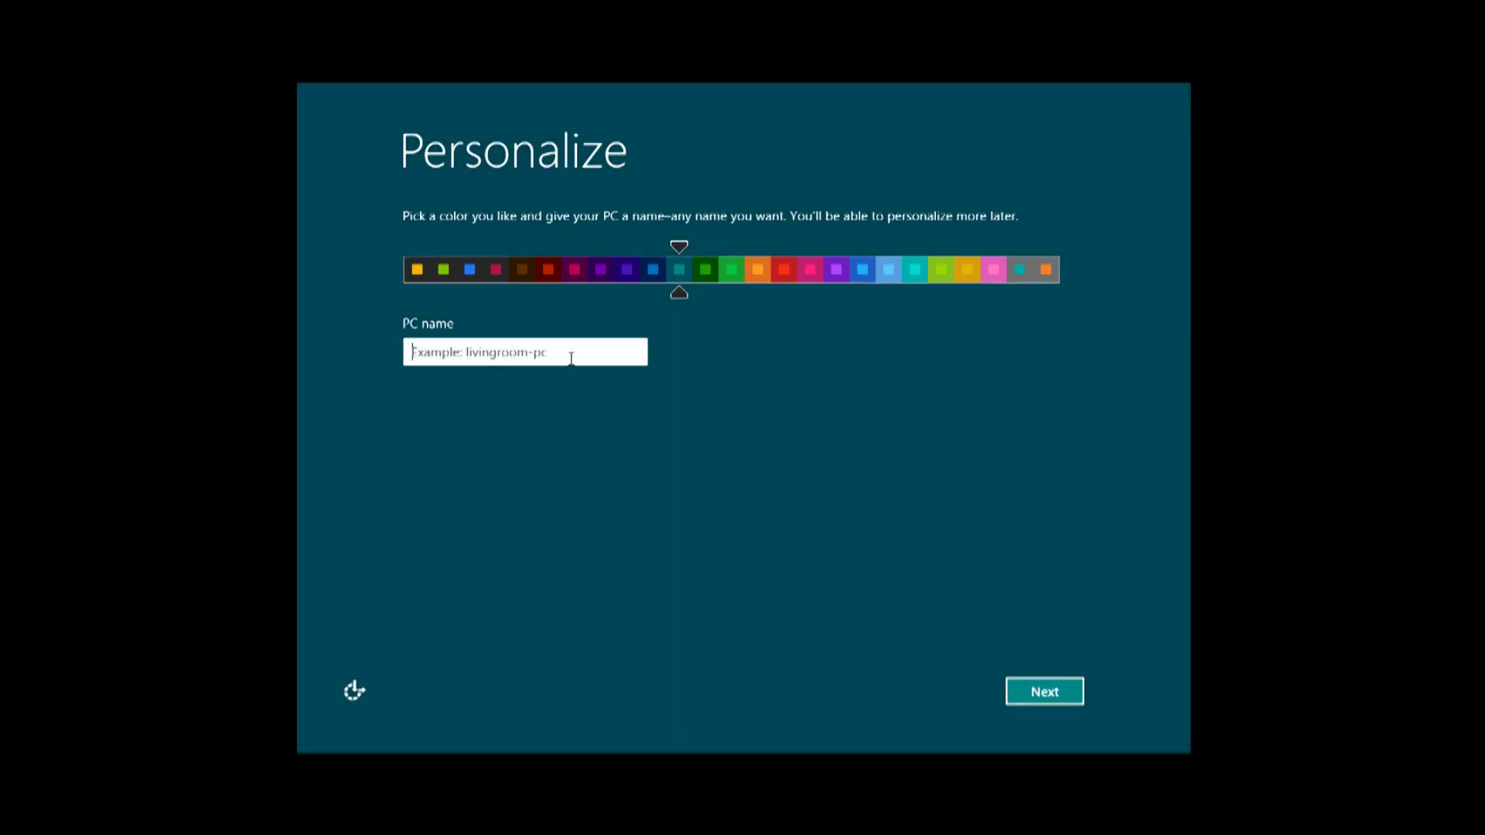
text(work)
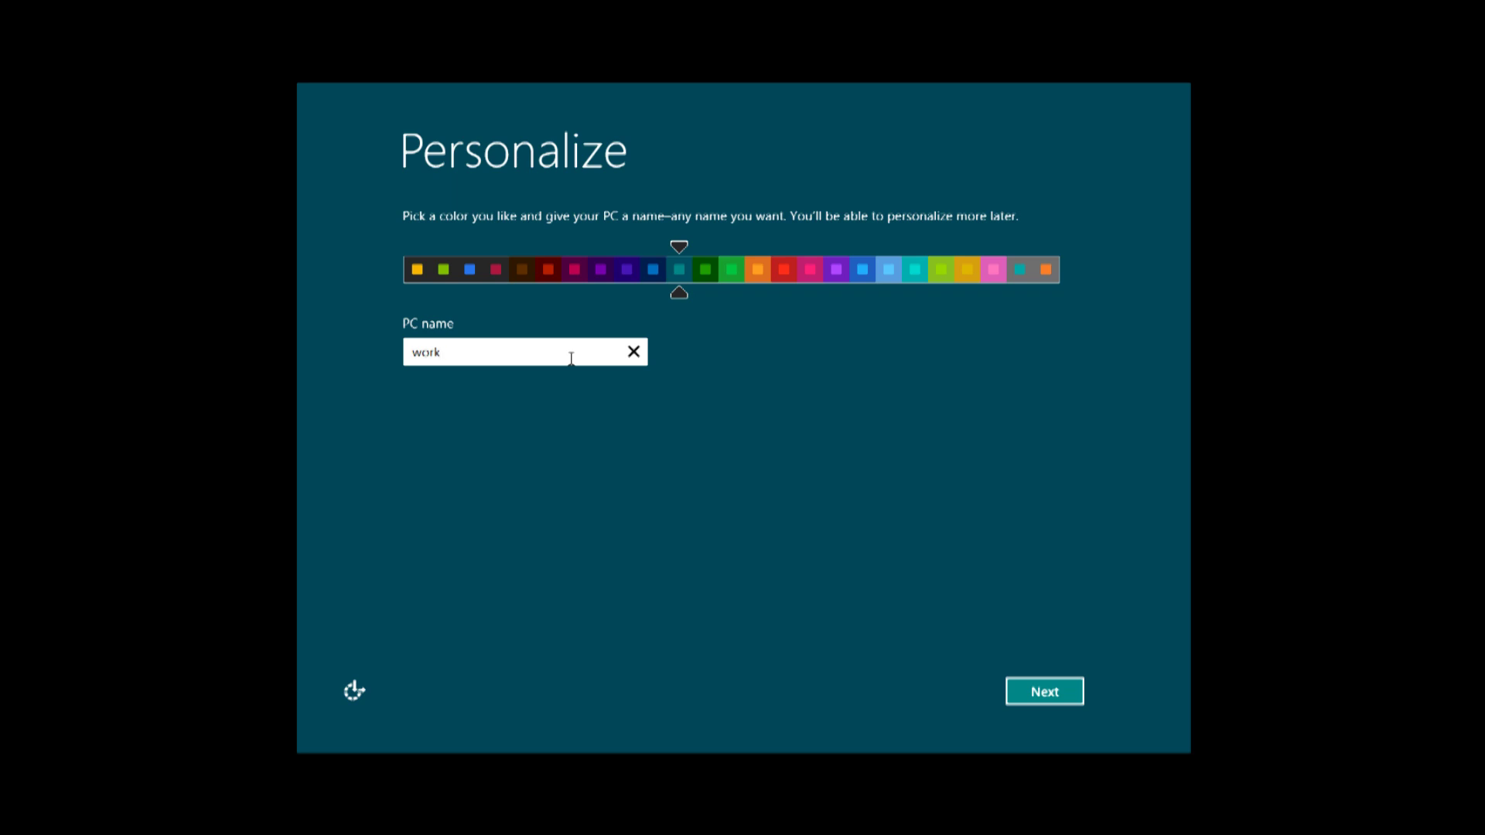
text(-install)
click(1048, 707)
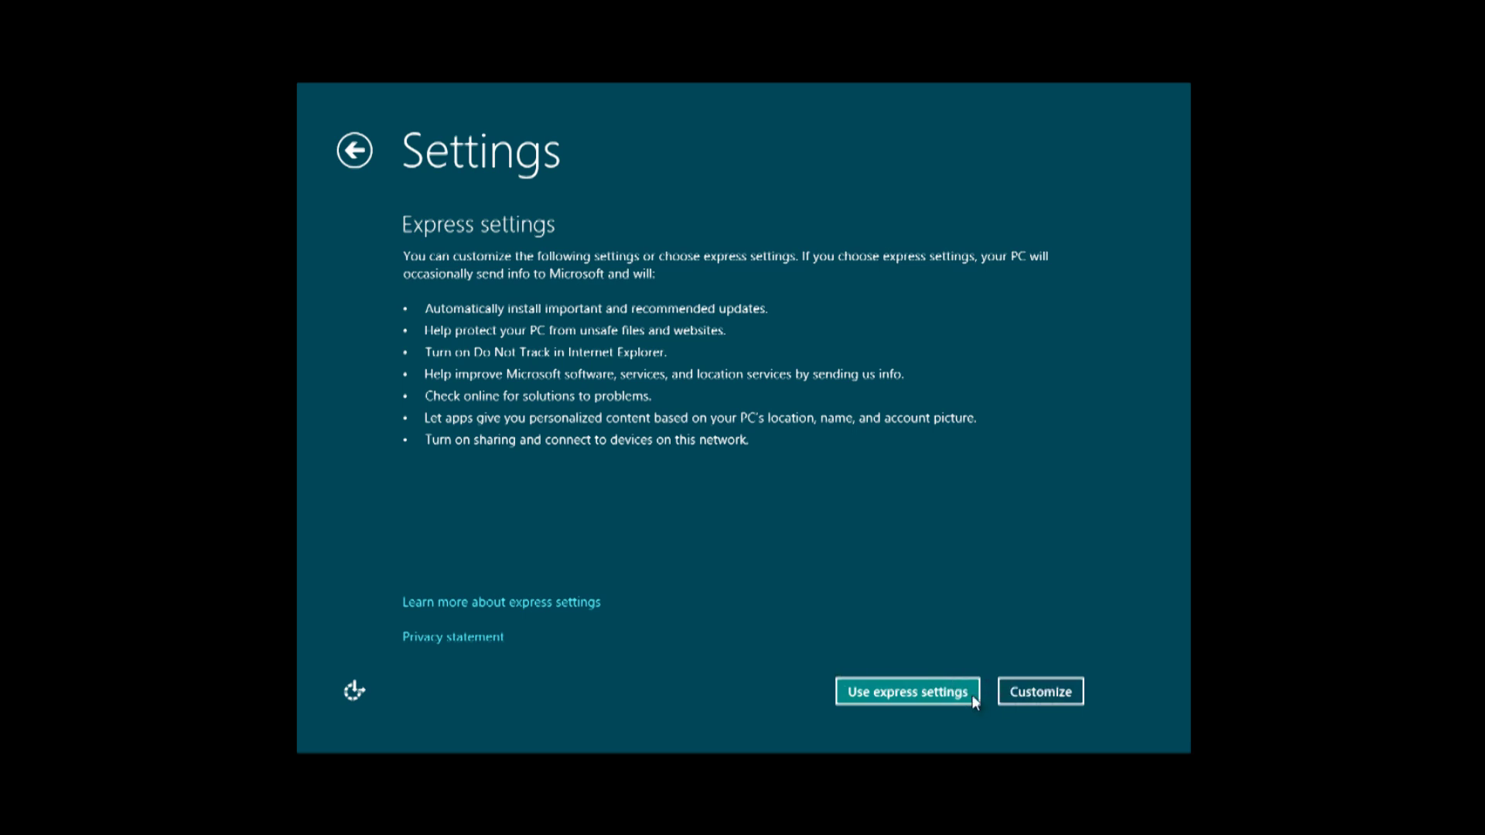
- Choose Customize rather than the express settings
click(1018, 689)
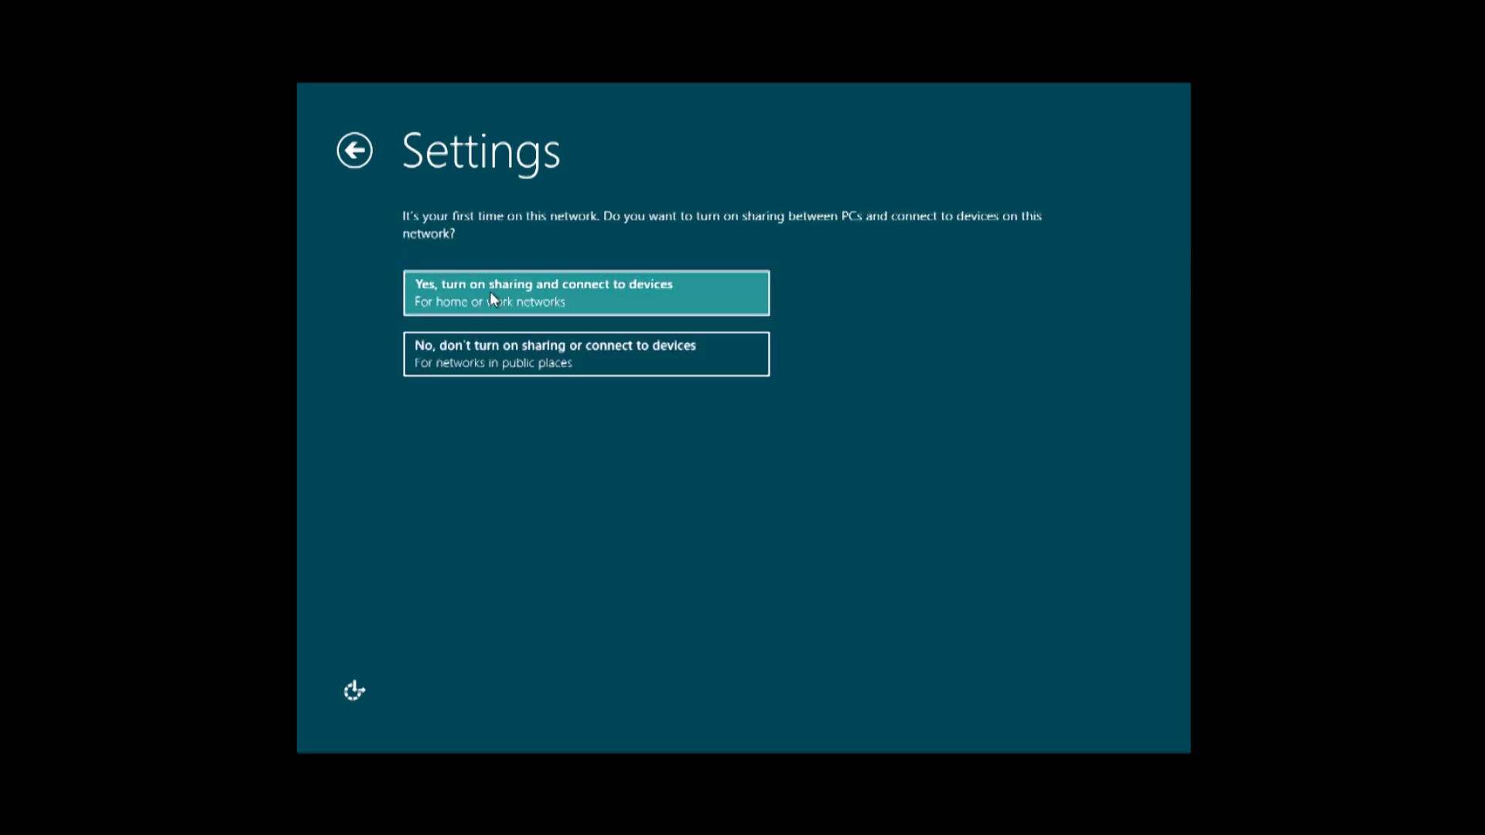
- Turn on network sharing and switch off both SmartScreen filters and Do Not Track
click(562, 304)
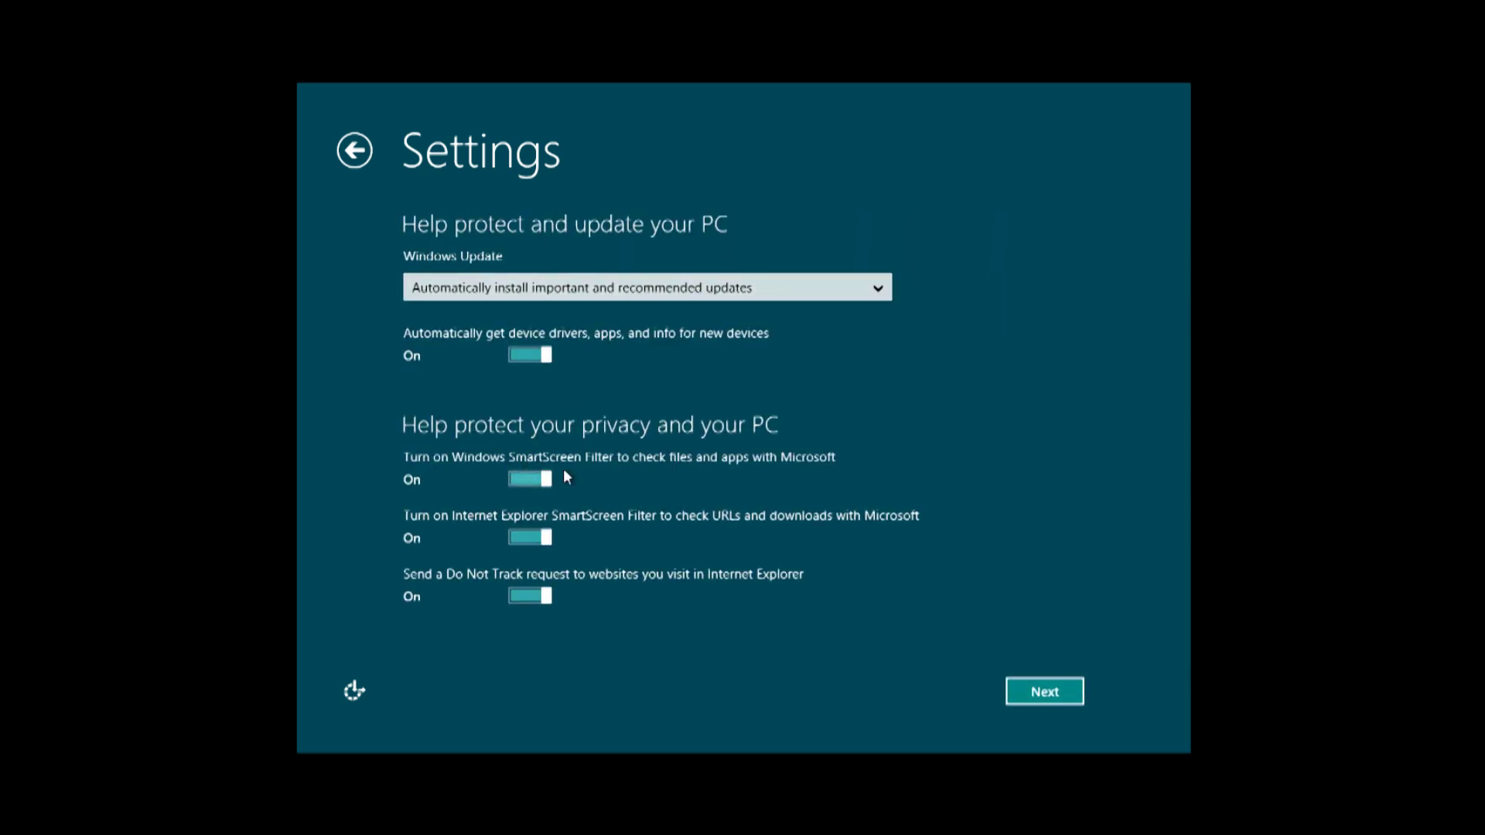
click(543, 479)
click(529, 548)
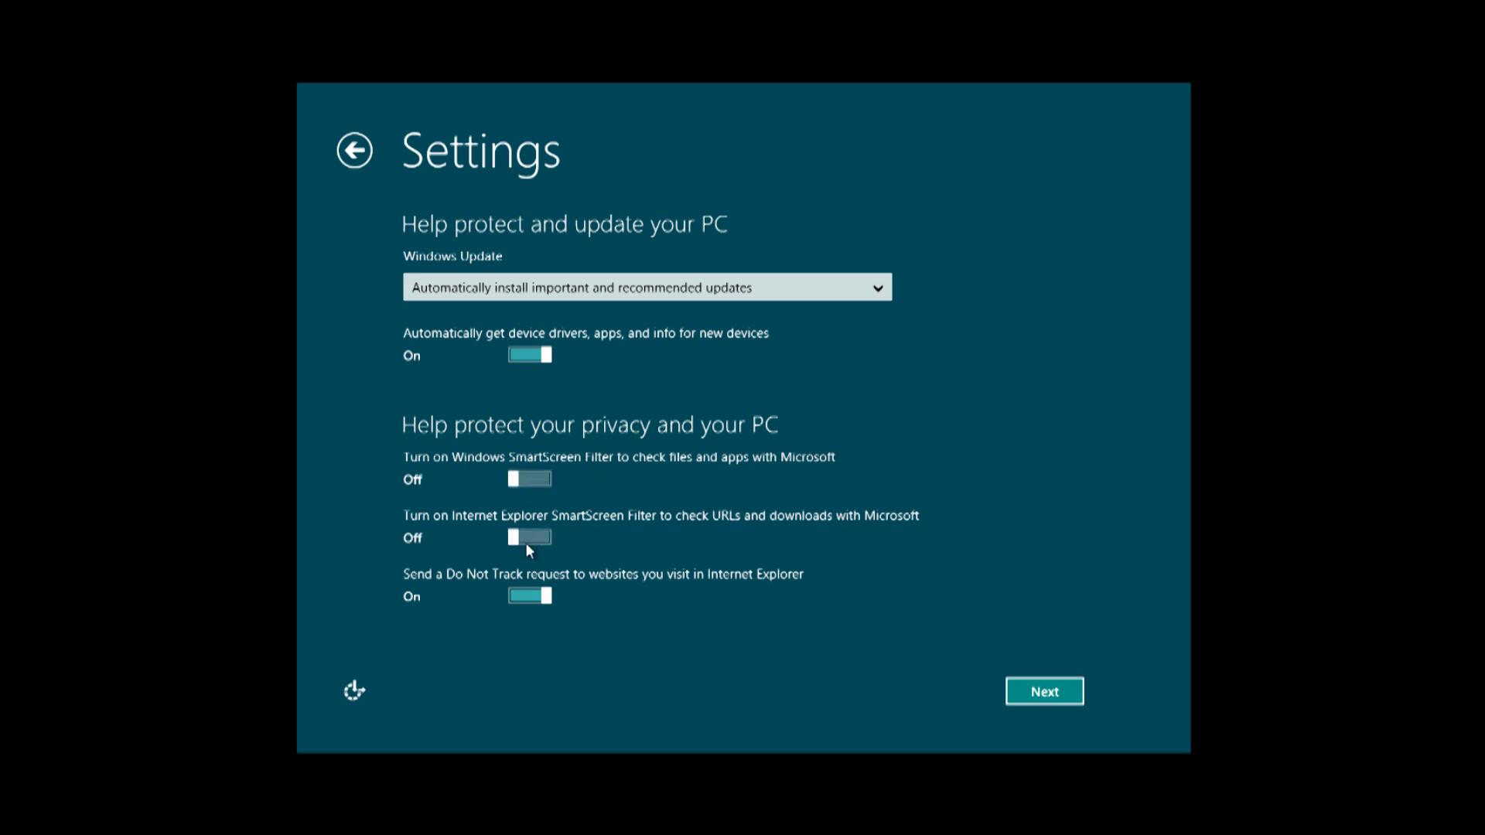
click(520, 601)
- Advance through the info-sending and problem-solving pages with Microsoft info sharing off
click(1062, 699)
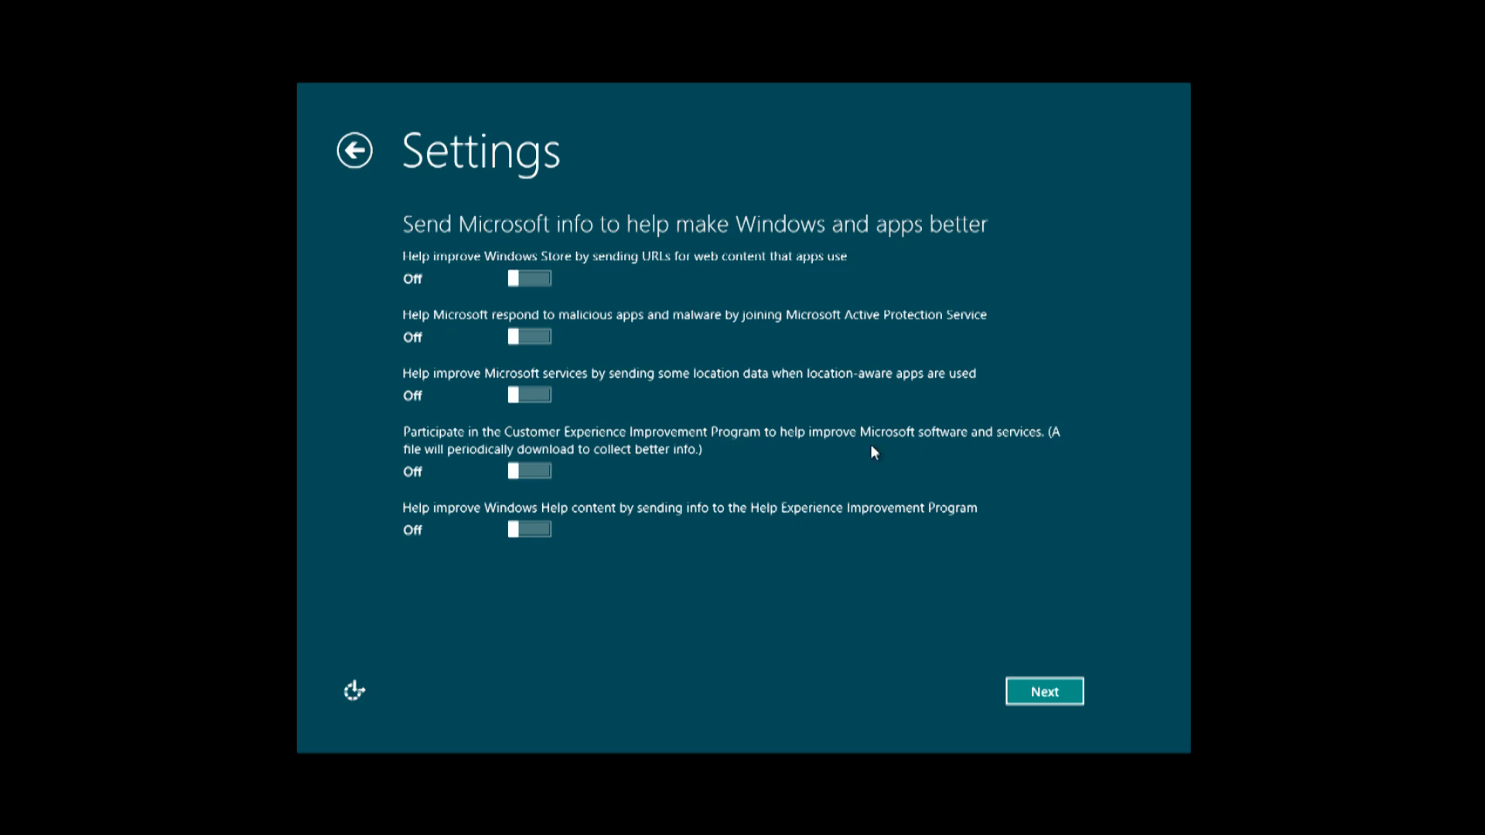
click(1056, 695)
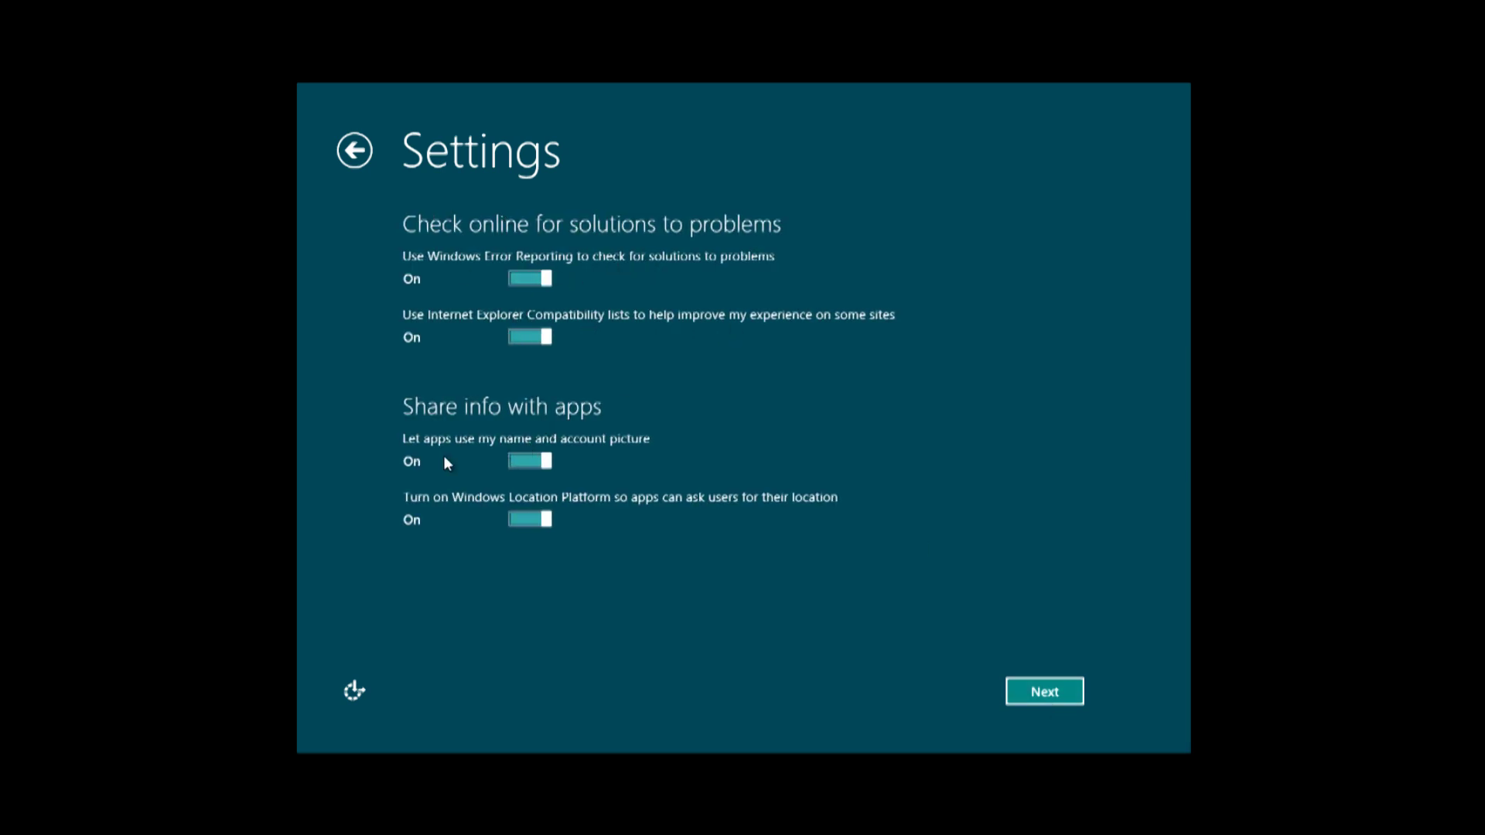
click(1039, 703)
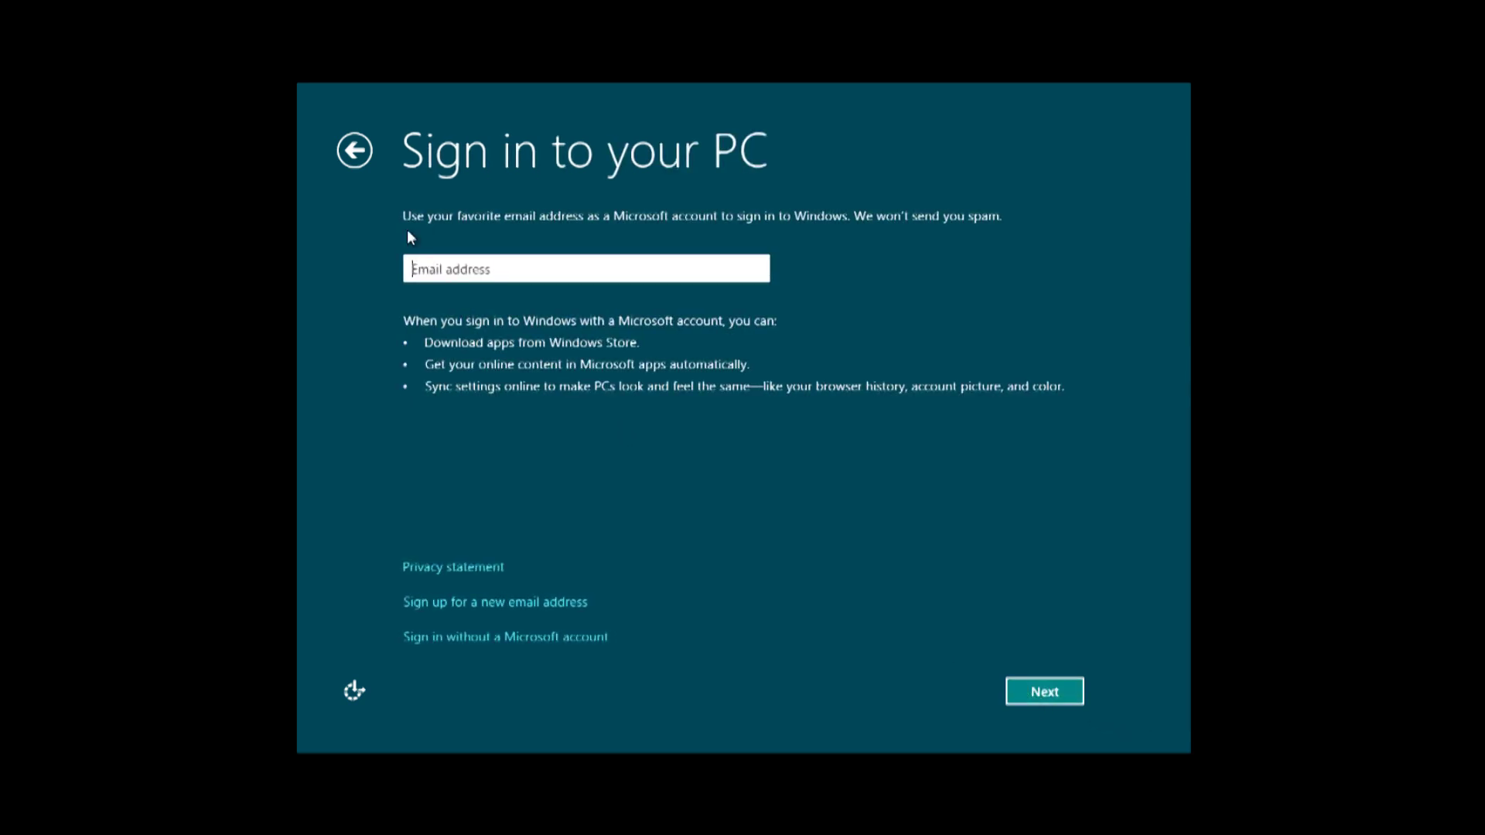
- Enter the Microsoft account email address and submit it
click(515, 269)
text(user@mail.com)
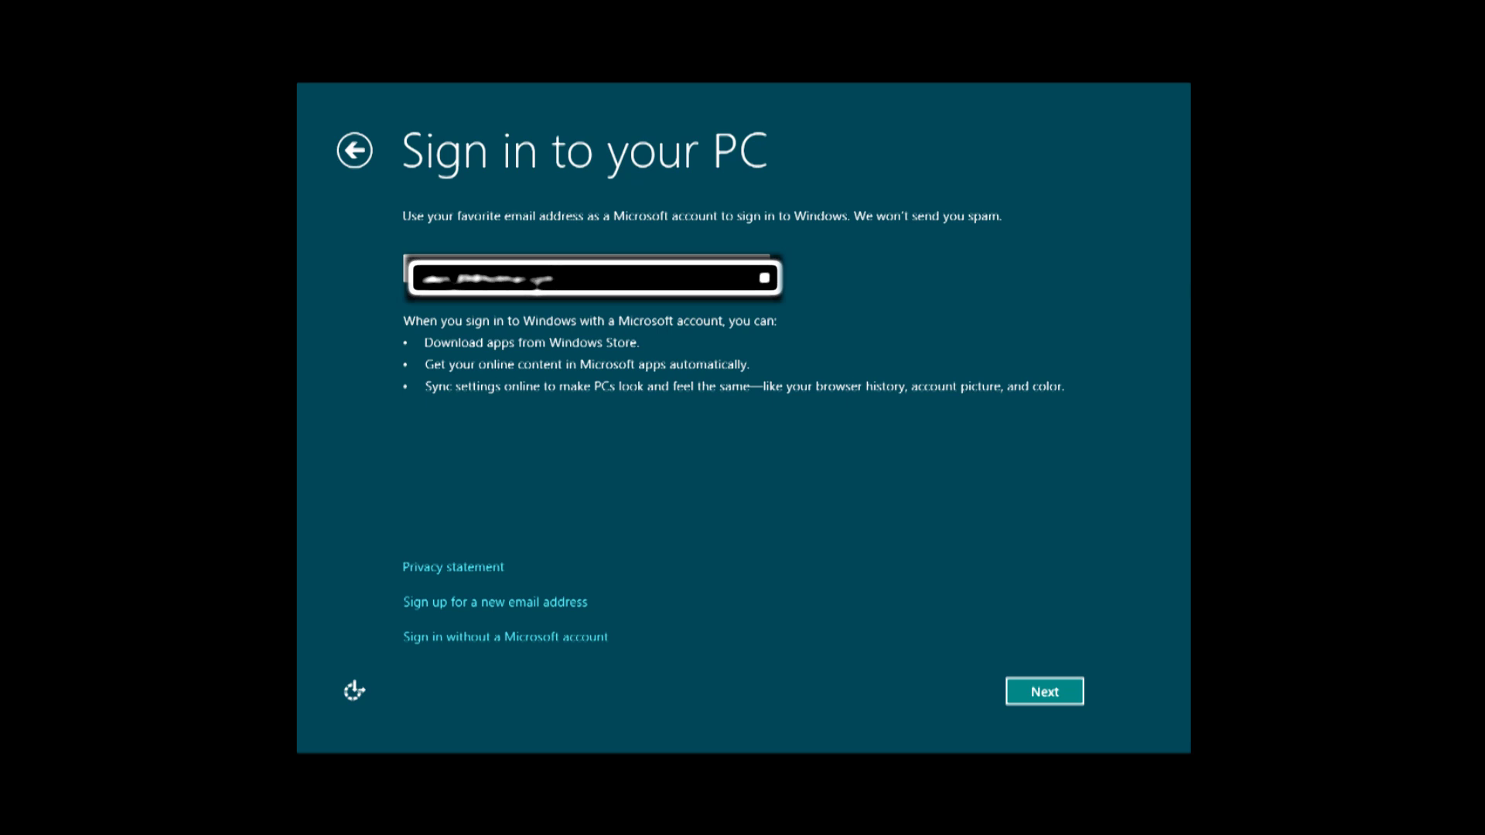
click(1035, 693)
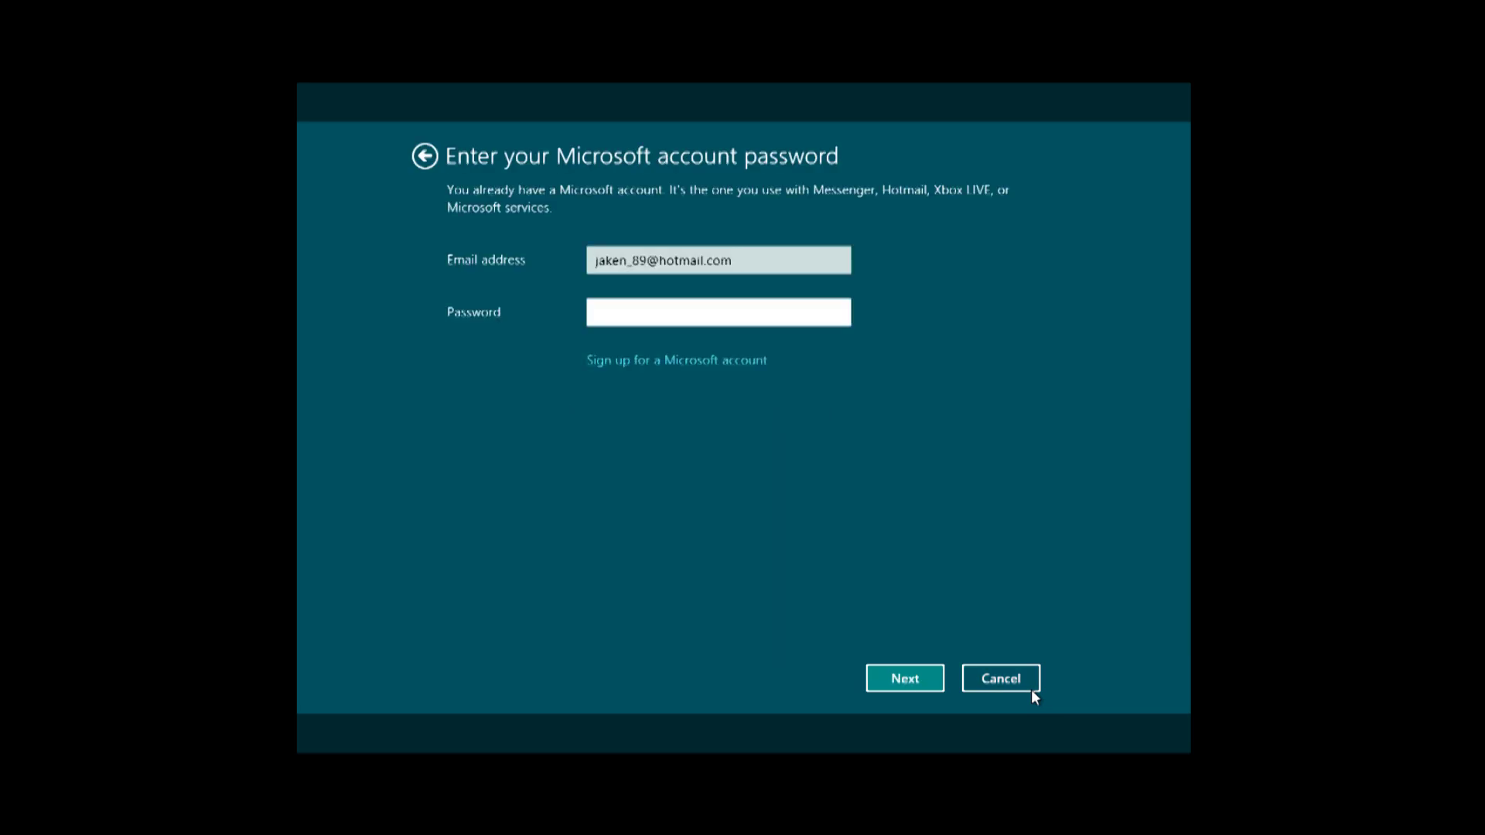
- Enter the account password and continue past the Add security info page
text(••••••••••••••••)
click(885, 677)
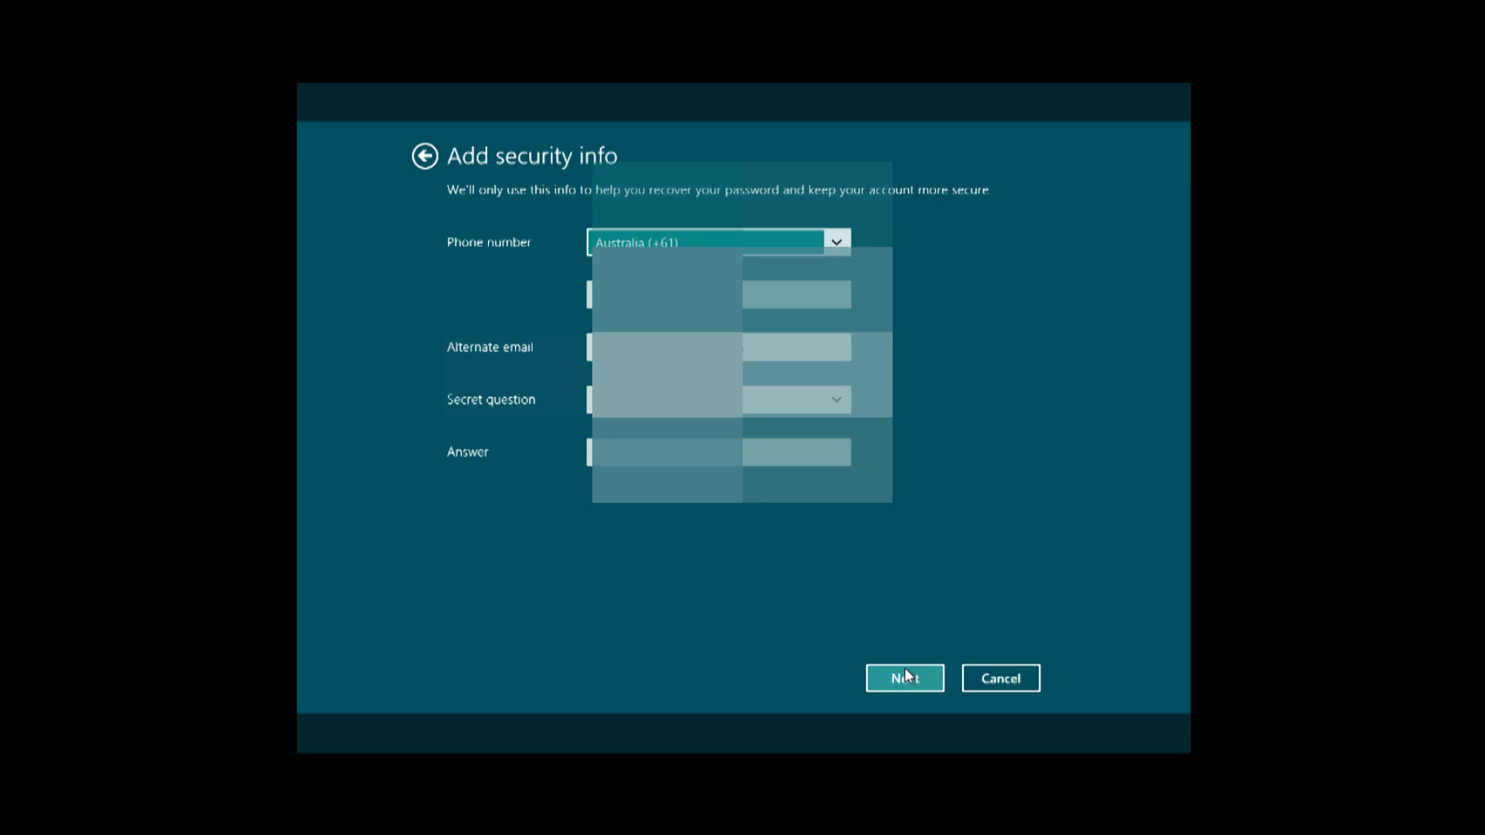
click(914, 684)
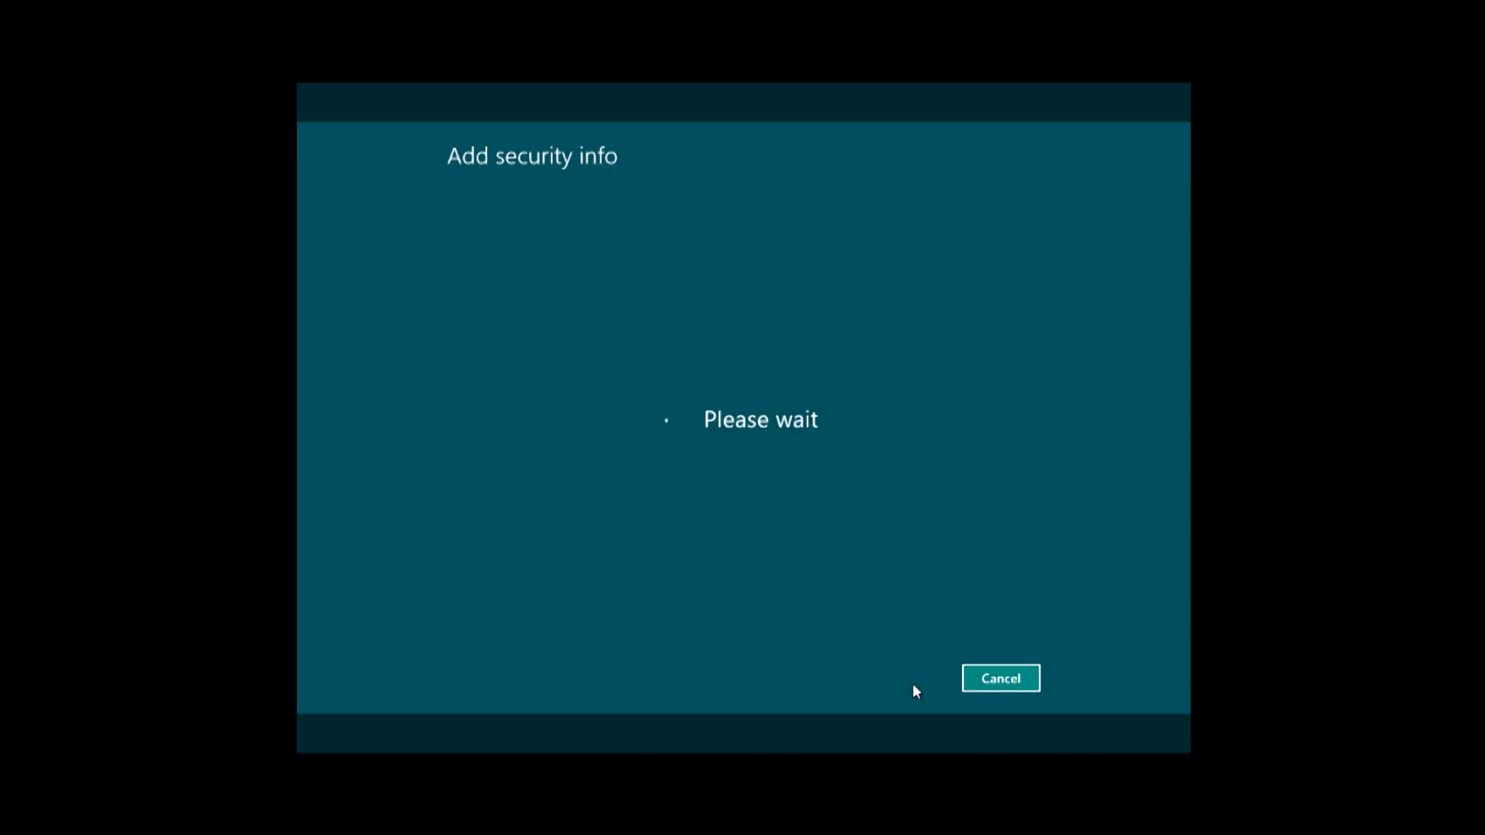